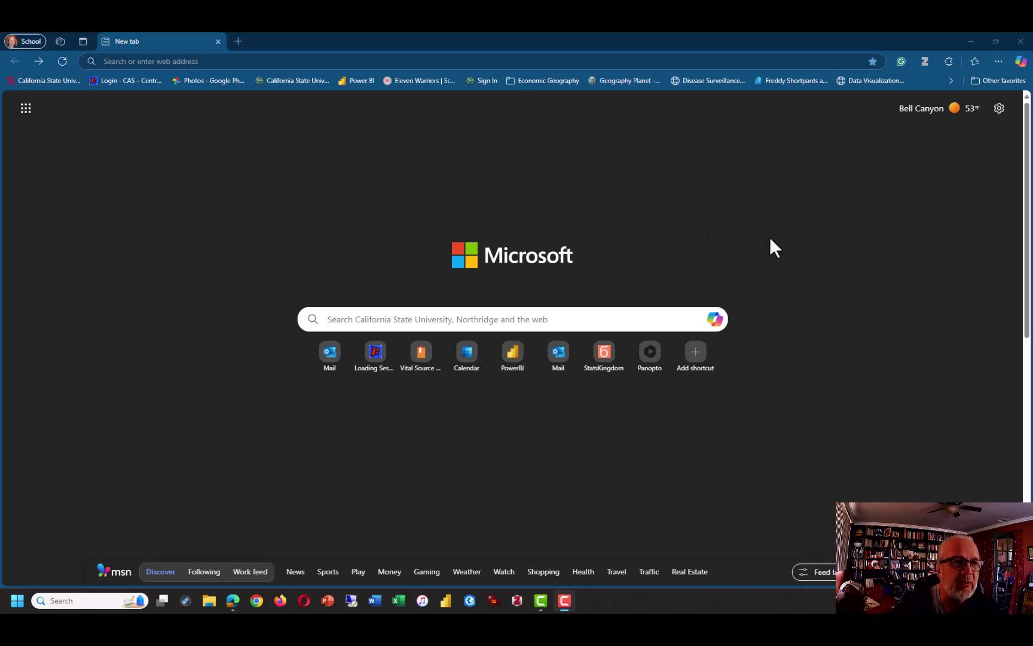
Sign in to ArcGIS Online through the remembered organization URL csungis, using the California State University Northridge login
{"action": "left_click", "coordinate": [304, 82]}
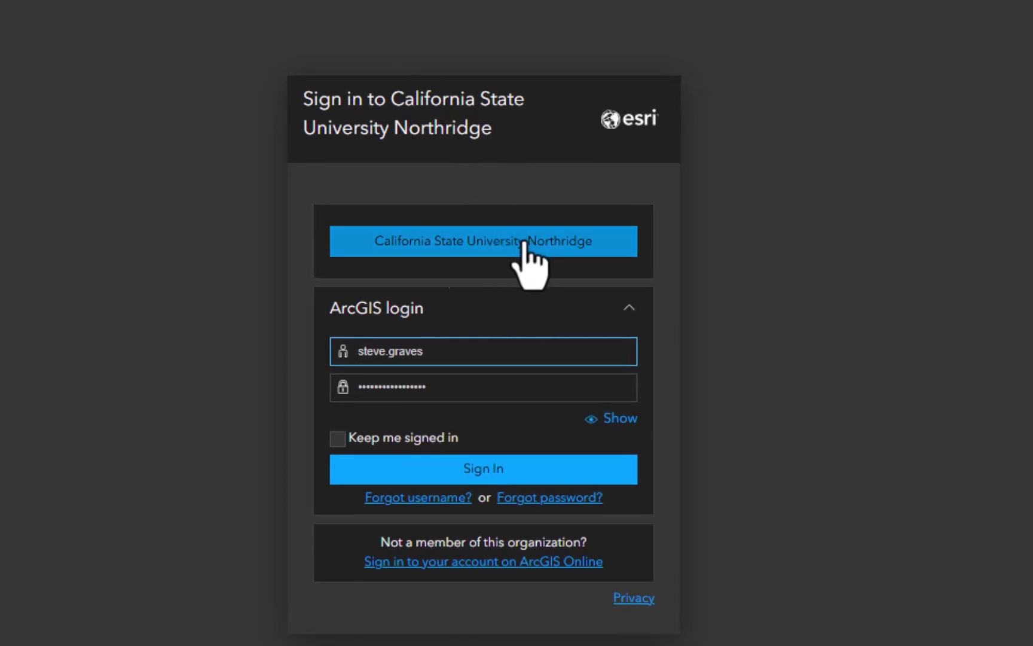
{"action": "left_click", "coordinate": [520, 565]}
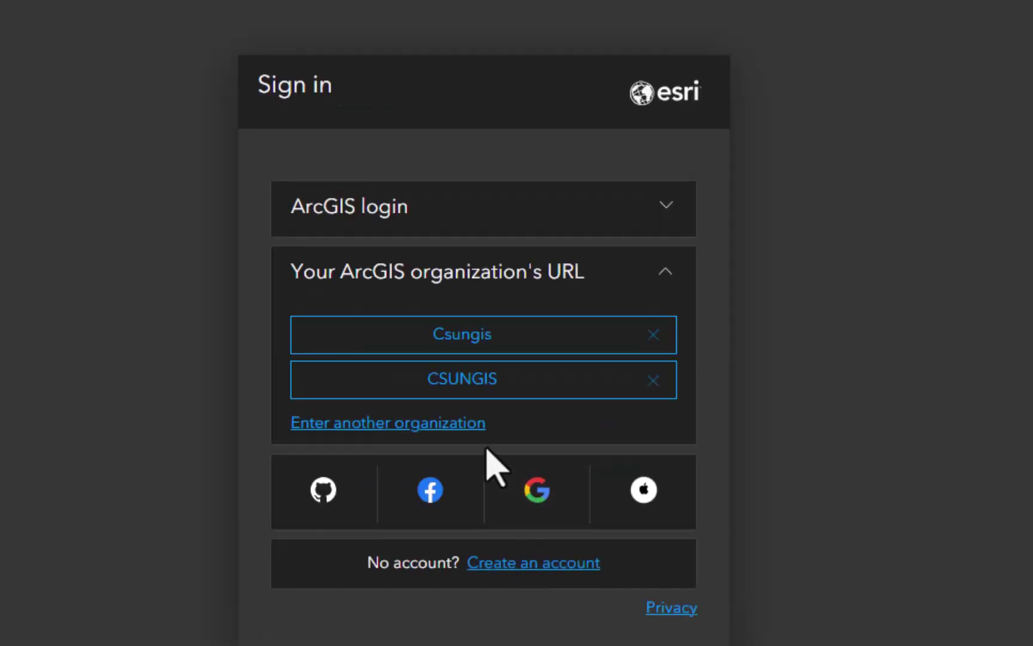
{"action": "left_click", "coordinate": [430, 424]}
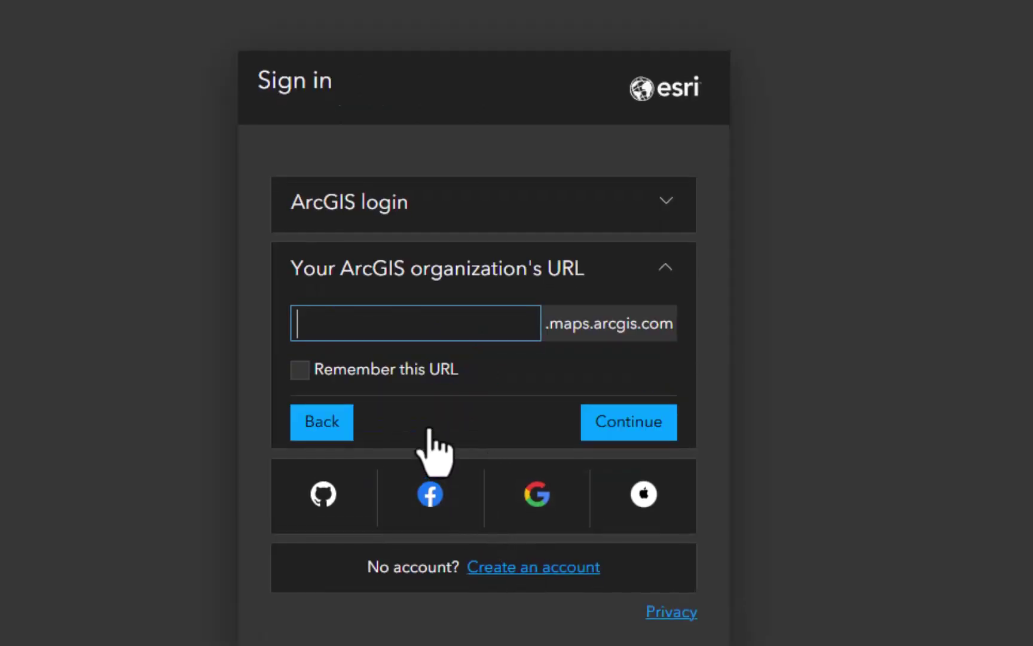
{"action": "left_click", "coordinate": [457, 330]}
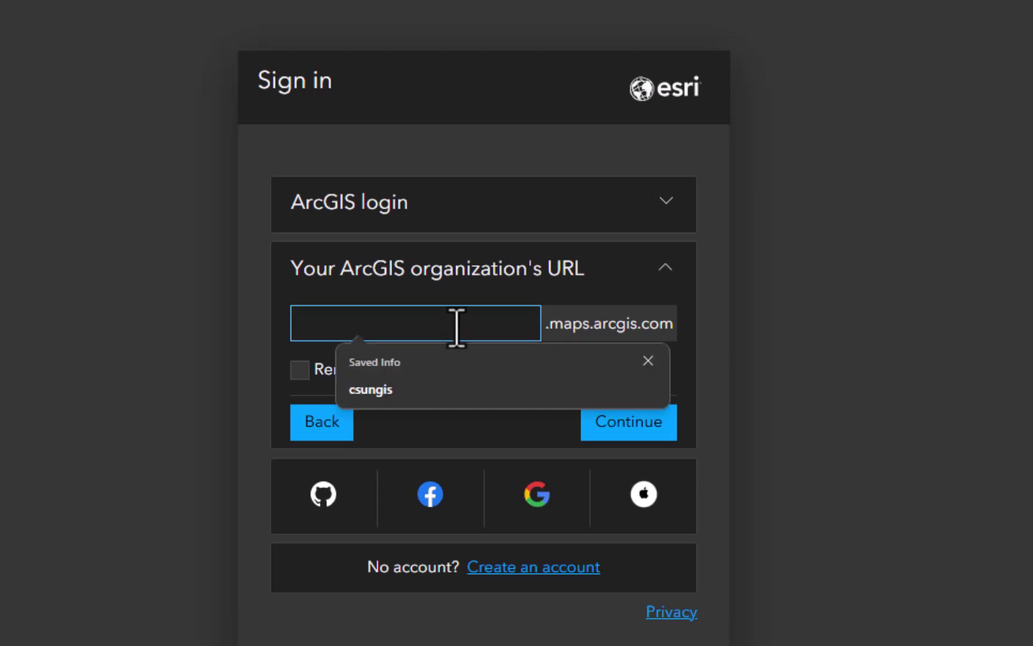
{"action": "left_click", "coordinate": [443, 387]}
{"action": "left_click", "coordinate": [301, 368]}
{"action": "left_click", "coordinate": [611, 424]}
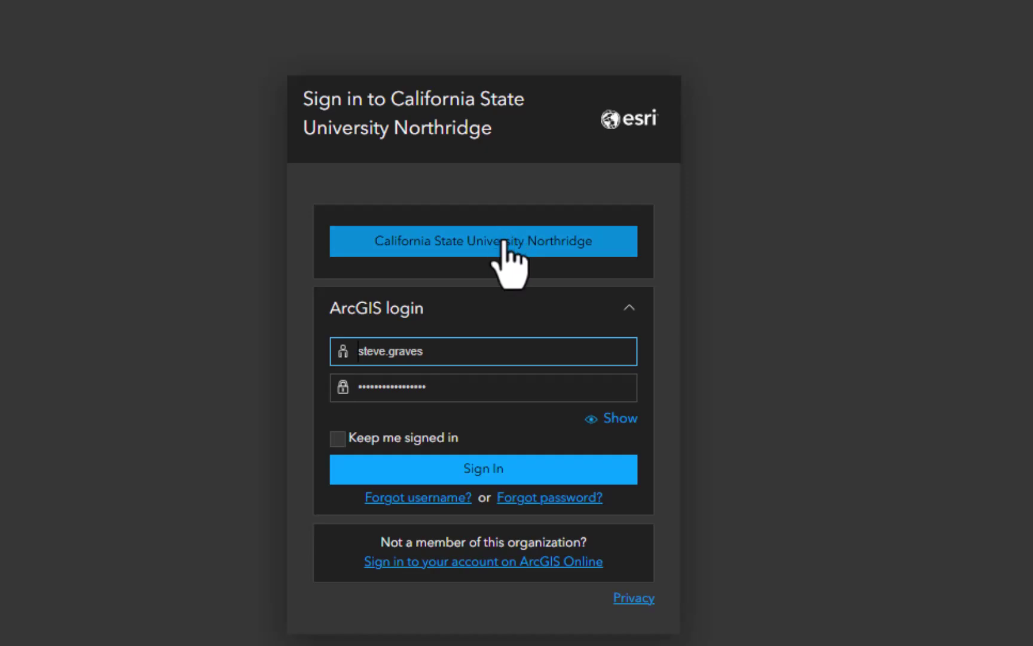
{"action": "left_click", "coordinate": [467, 249]}
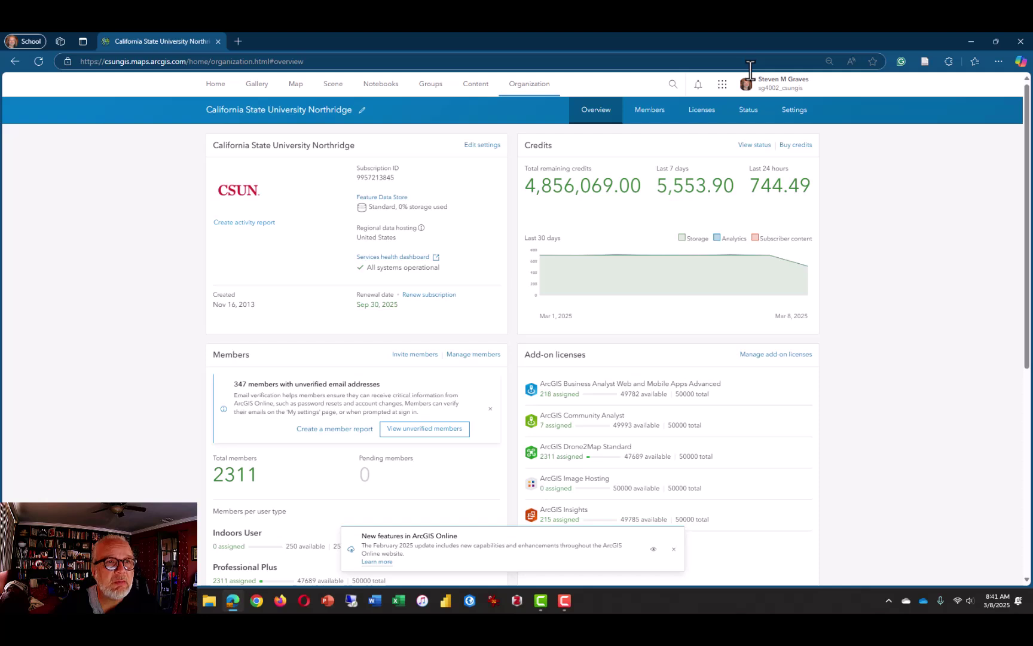
Open the web map Geography 404 Broken Windows Shared Layers from the content list in Map Viewer
{"action": "left_click", "coordinate": [476, 85]}
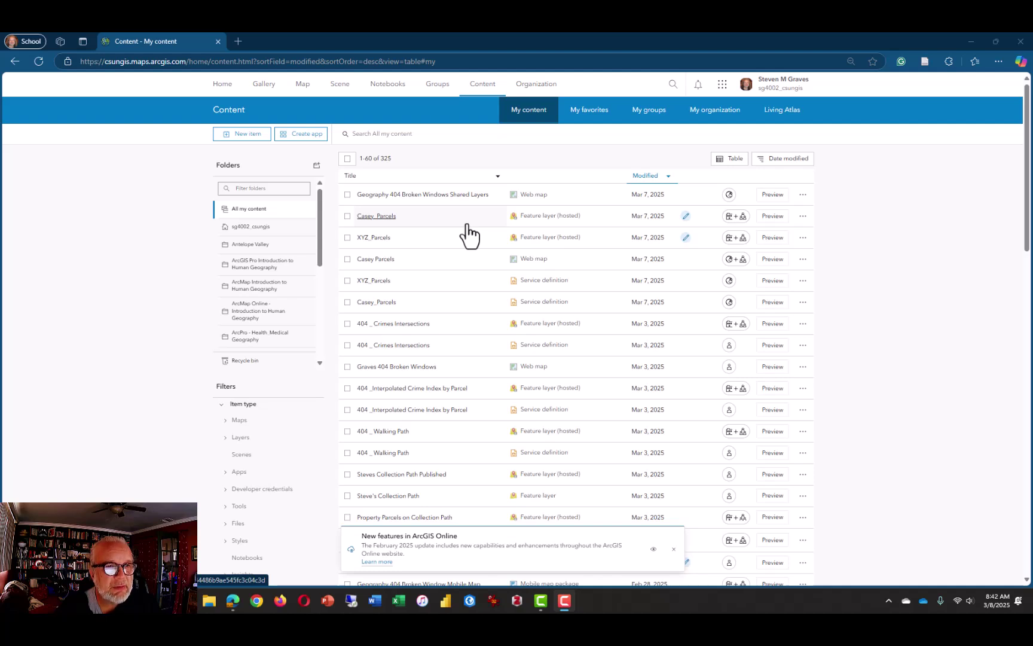
{"action": "left_click", "coordinate": [458, 200]}
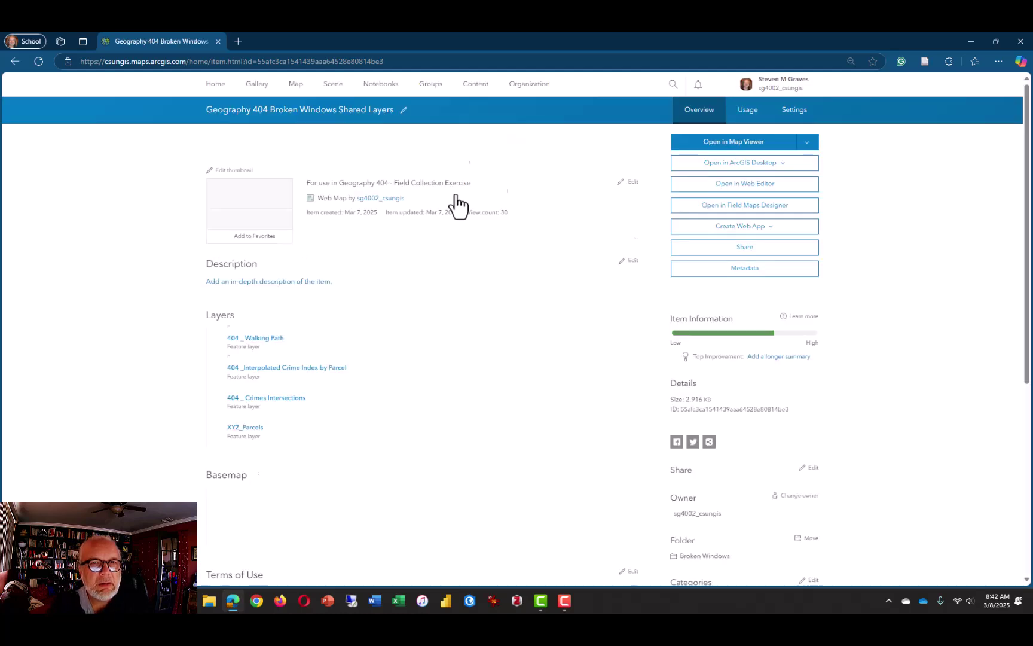
{"action": "left_click", "coordinate": [749, 143]}
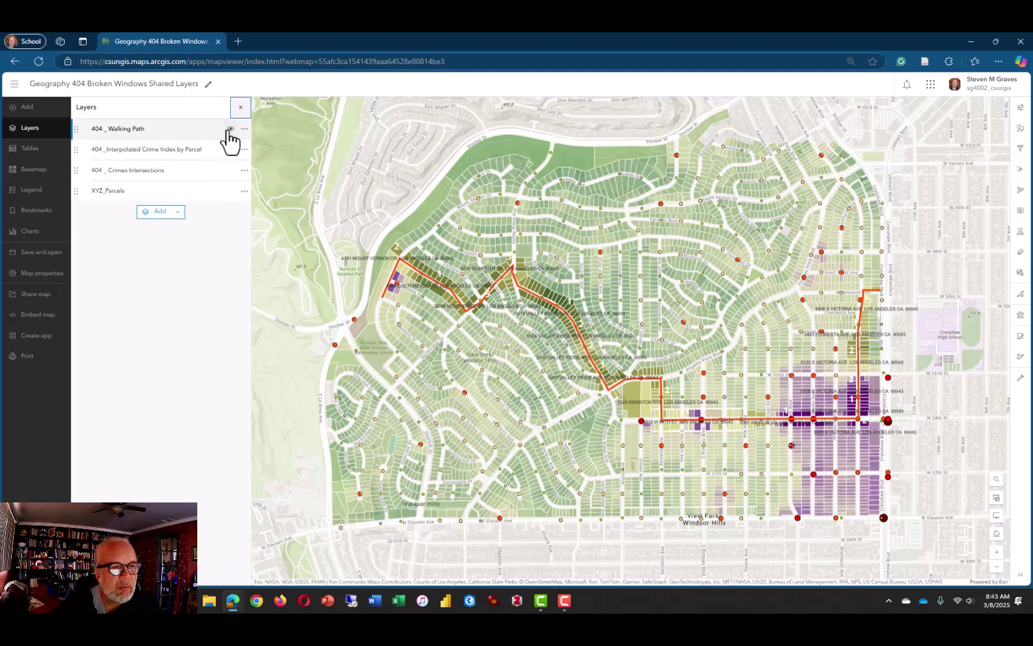
Hide the 404 _ Walking Path, 404 _Interpolated Crime Index by Parcel and 404 _ Crimes Intersections layers, leaving XYZ_Parcels shown
{"action": "left_click", "coordinate": [230, 129]}
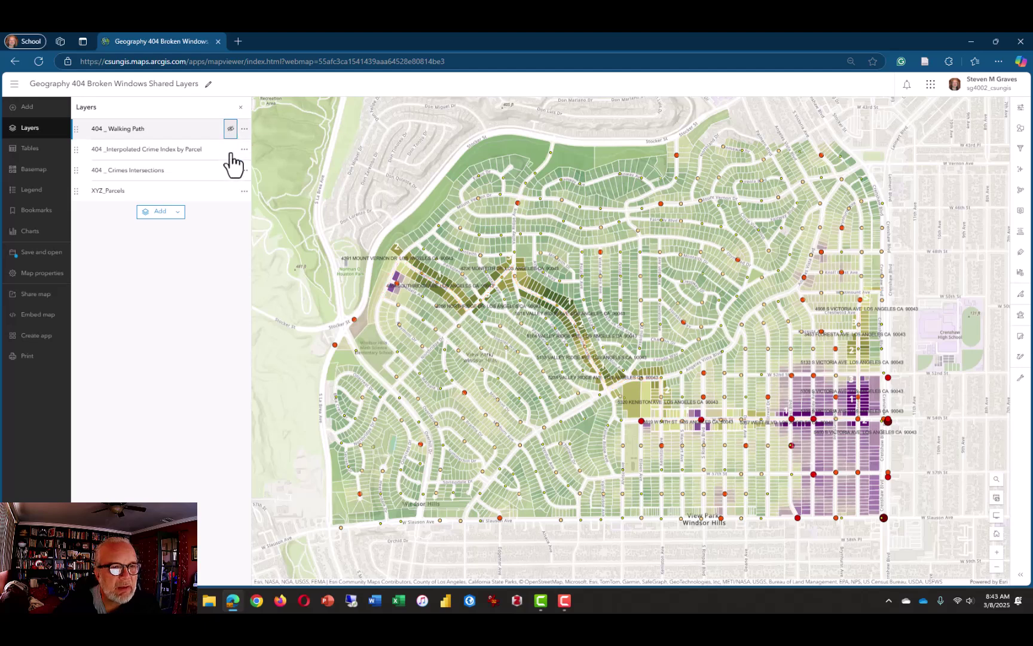
{"action": "left_click", "coordinate": [230, 150]}
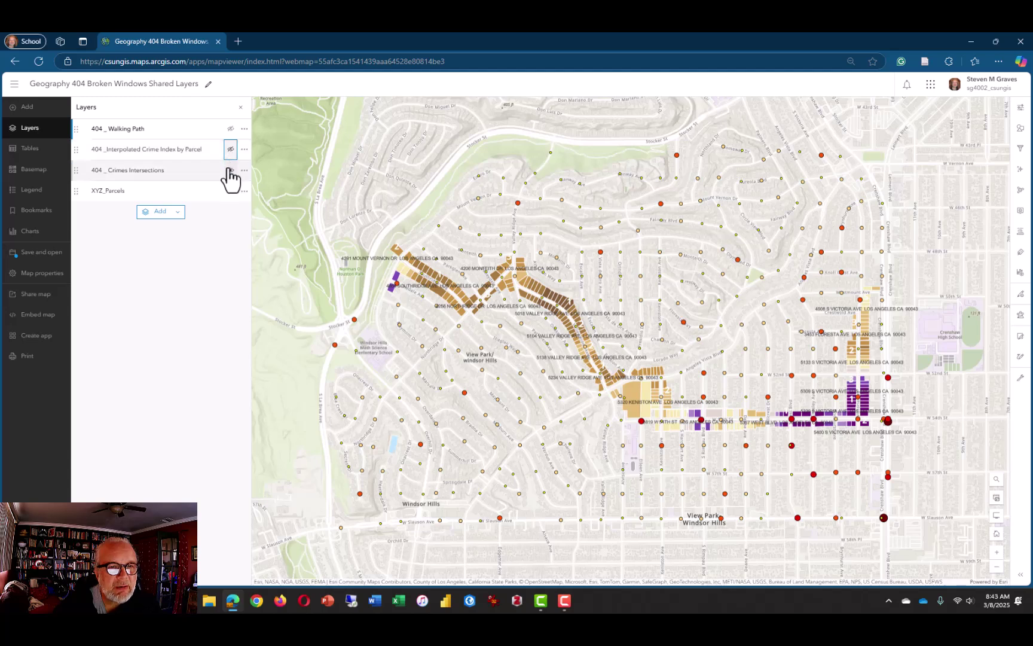
{"action": "left_click", "coordinate": [229, 171]}
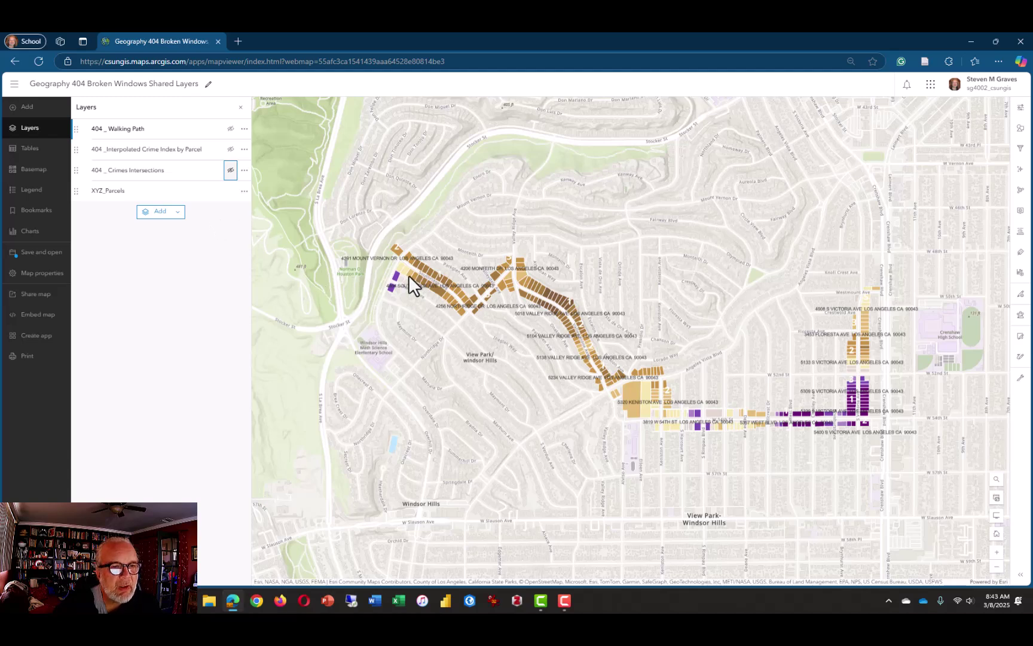
{"action": "scroll", "coordinate": [409, 275], "scroll_direction": "up", "scroll_amount": 4}
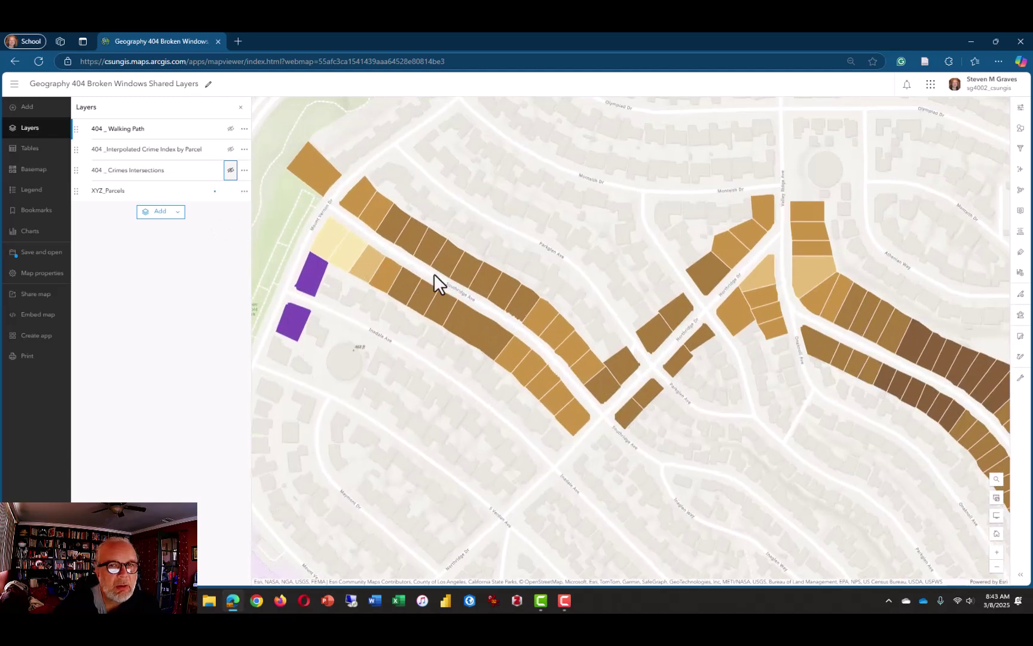
Replace the MEAN attribute with the Disorder field in the style of the XYZ_Parcels layer
{"action": "left_click", "coordinate": [1022, 132]}
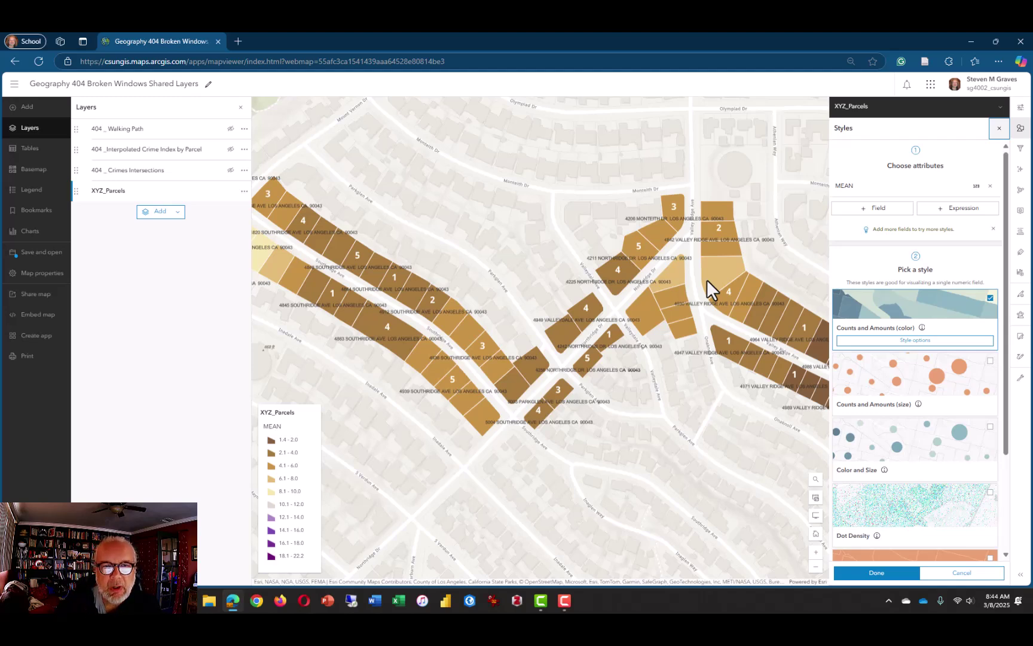
{"action": "scroll", "coordinate": [708, 280], "scroll_direction": "down", "scroll_amount": 2}
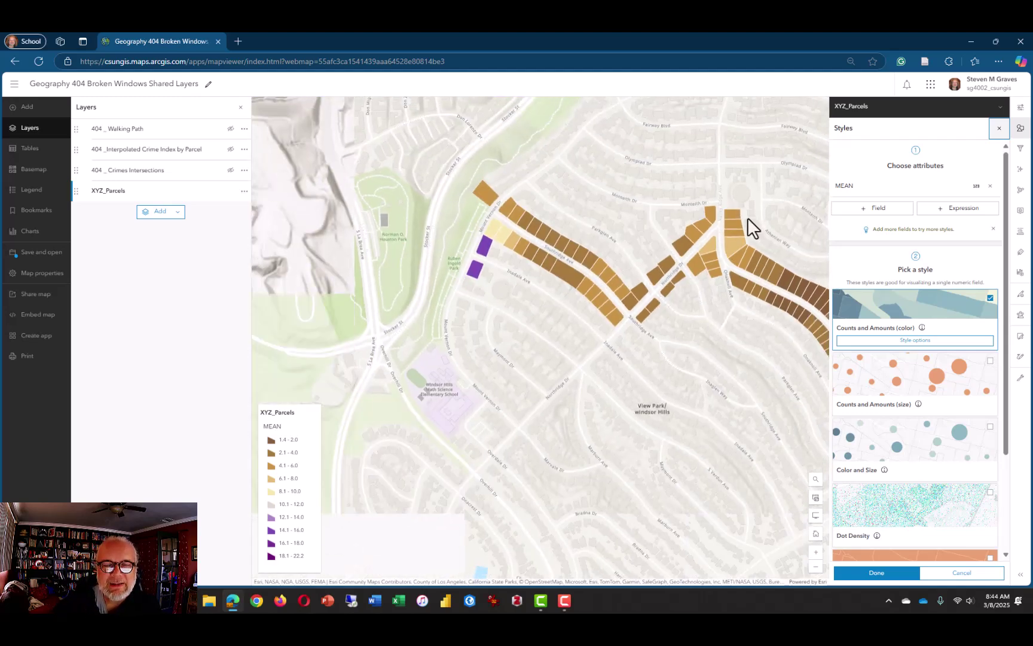
{"action": "left_click_drag", "start_coordinate": [754, 205], "coordinate": [653, 223]}
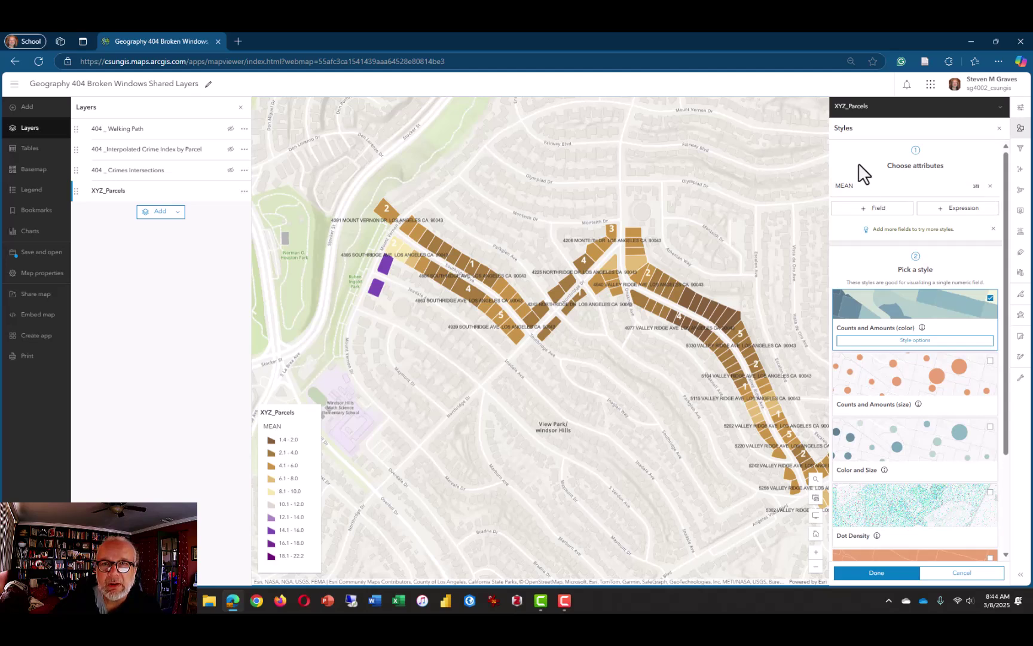
{"action": "left_click", "coordinate": [1020, 130]}
{"action": "left_click", "coordinate": [1021, 129]}
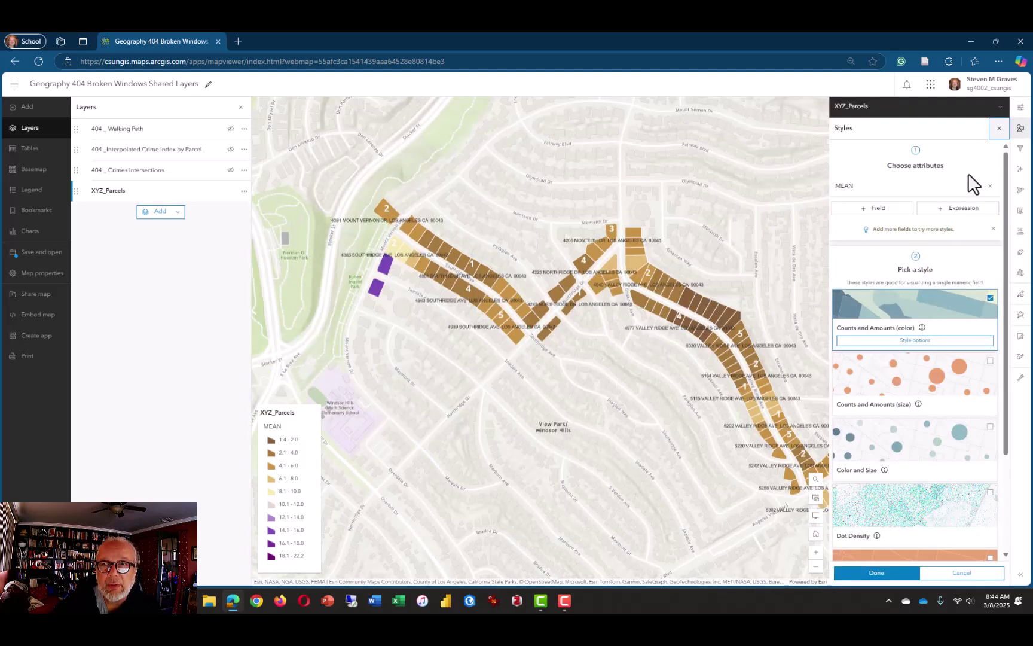
{"action": "left_click", "coordinate": [990, 186]}
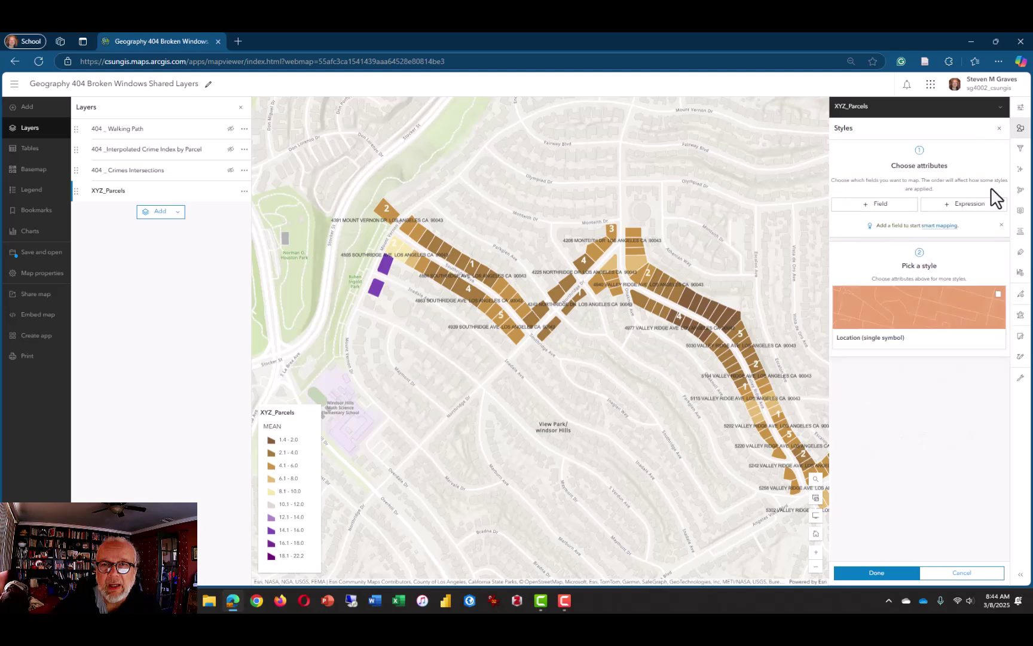
{"action": "left_click", "coordinate": [881, 206]}
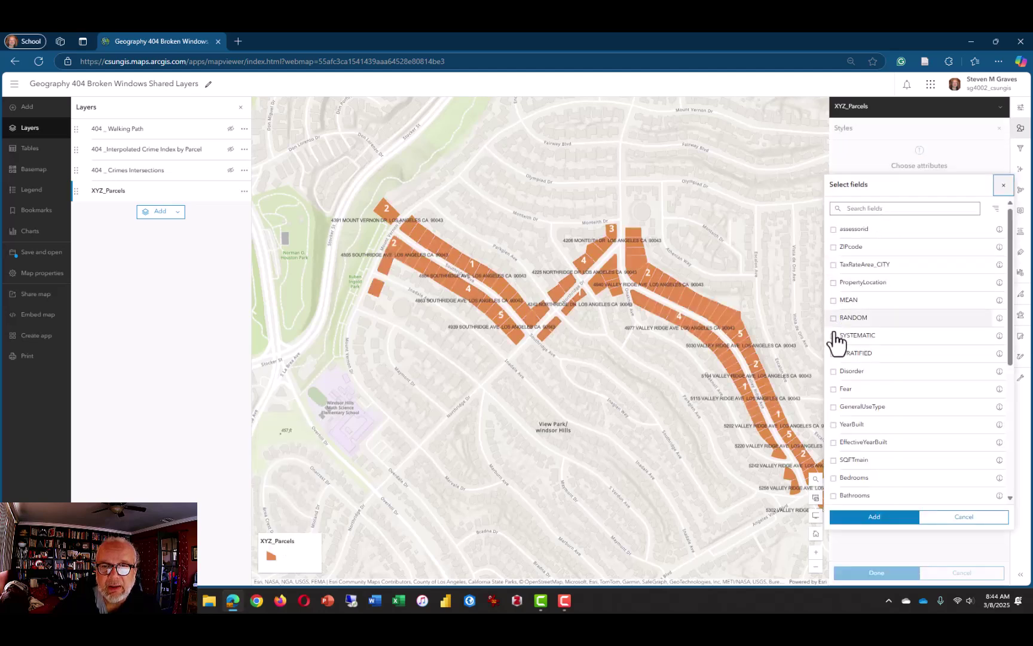
{"action": "left_click", "coordinate": [835, 372]}
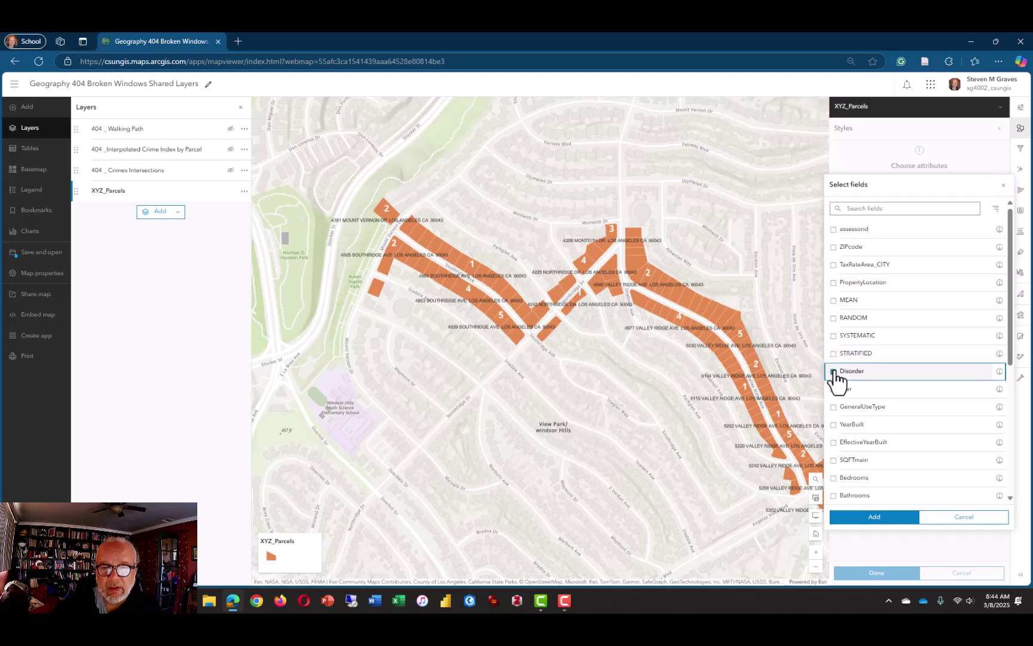
{"action": "left_click", "coordinate": [884, 517]}
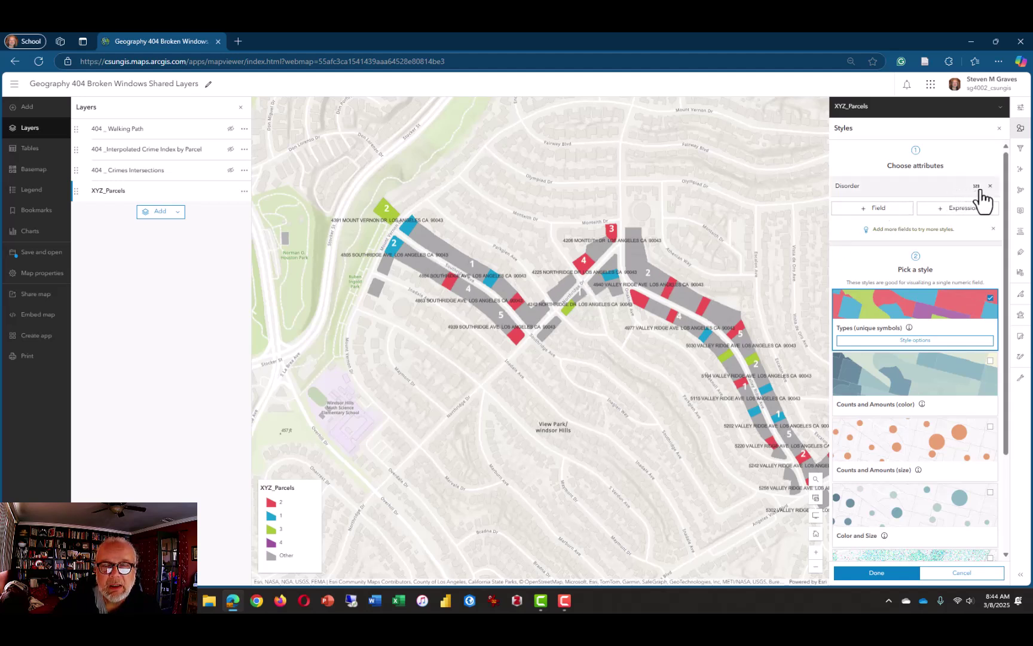
Add the Fear field as a second style attribute of the XYZ_Parcels layer
{"action": "left_click", "coordinate": [896, 210]}
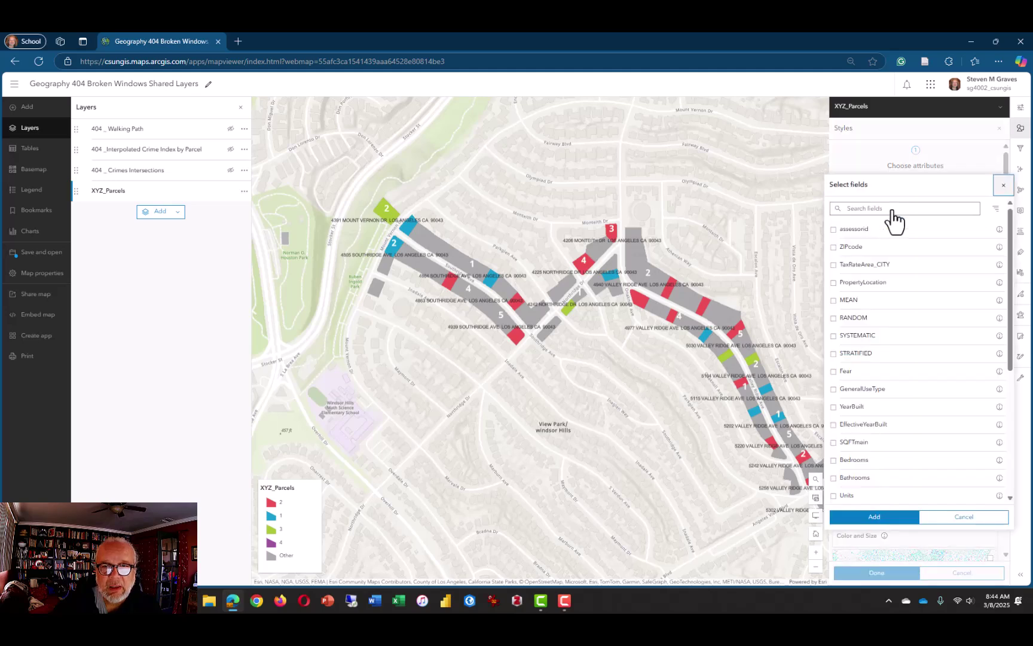
{"action": "left_click", "coordinate": [834, 371]}
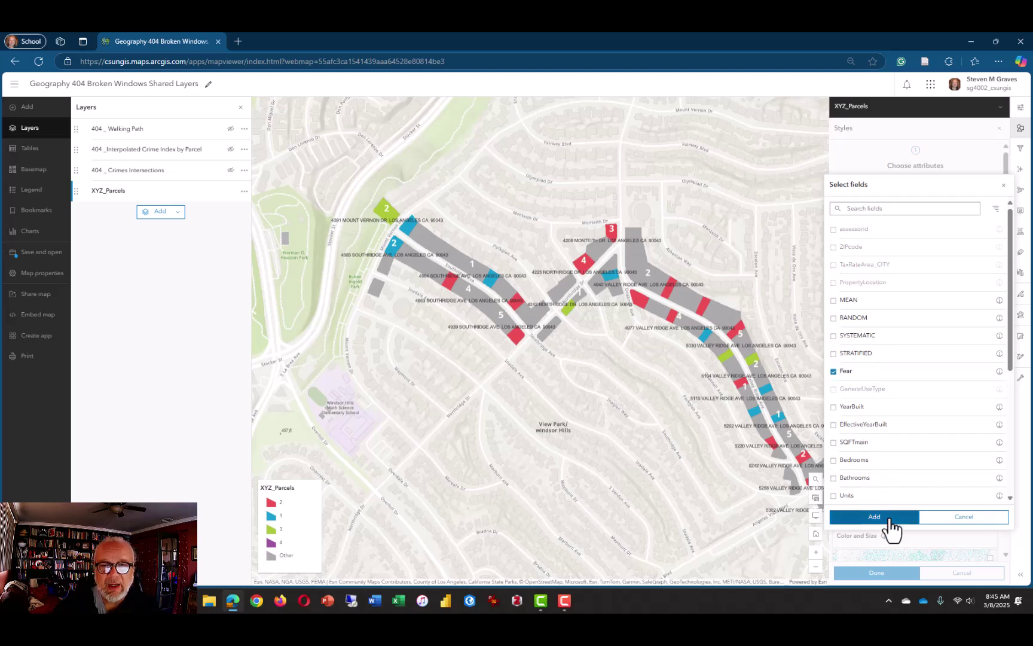
{"action": "left_click", "coordinate": [890, 526]}
{"action": "left_click", "coordinate": [892, 491]}
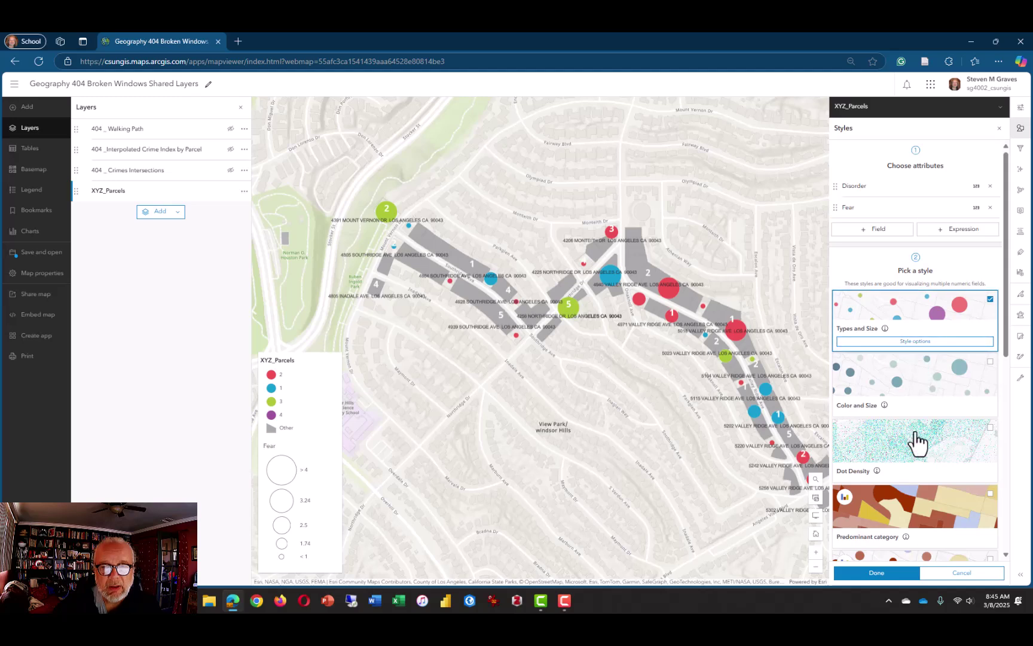
Apply the Relationship style to XYZ_Parcels to compare Disorder with Fear
{"action": "scroll", "coordinate": [917, 443], "scroll_direction": "down", "scroll_amount": 5}
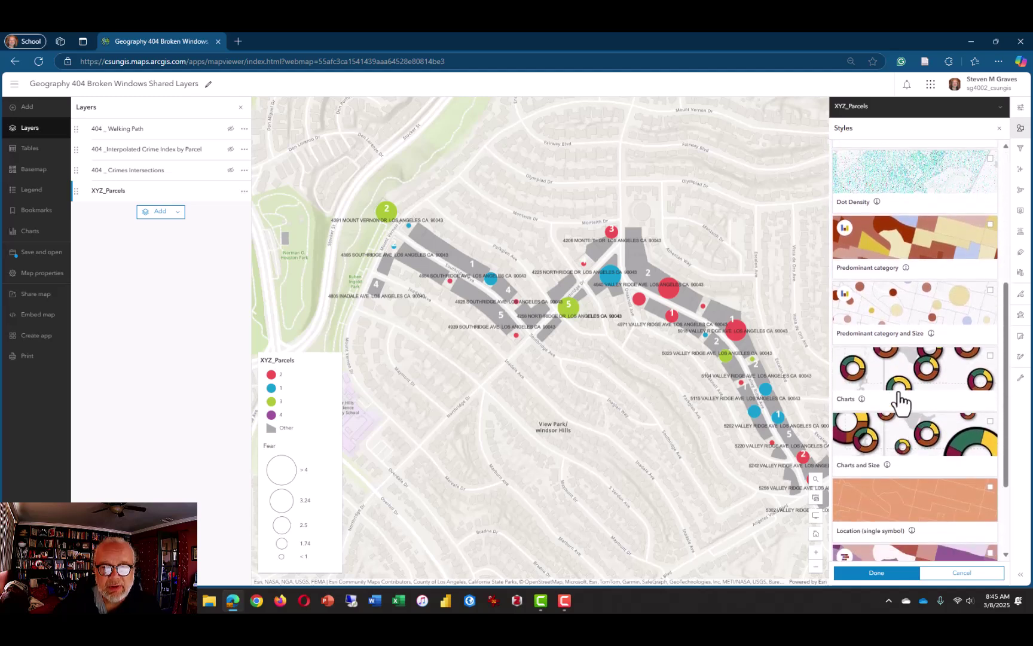
{"action": "scroll", "coordinate": [897, 367], "scroll_direction": "down", "scroll_amount": 2}
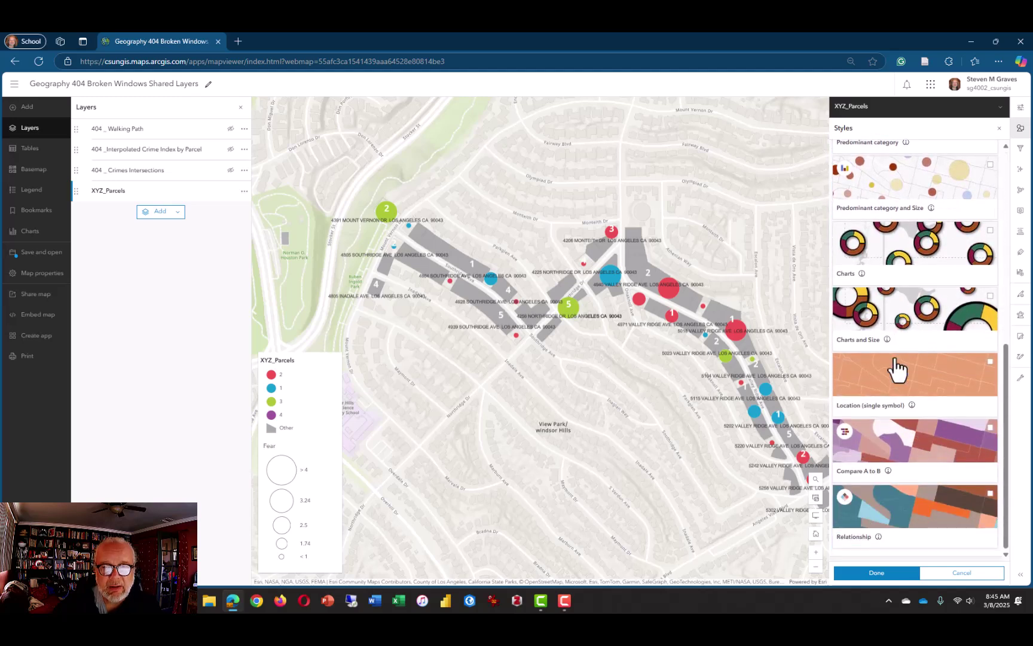
{"action": "left_click", "coordinate": [901, 515]}
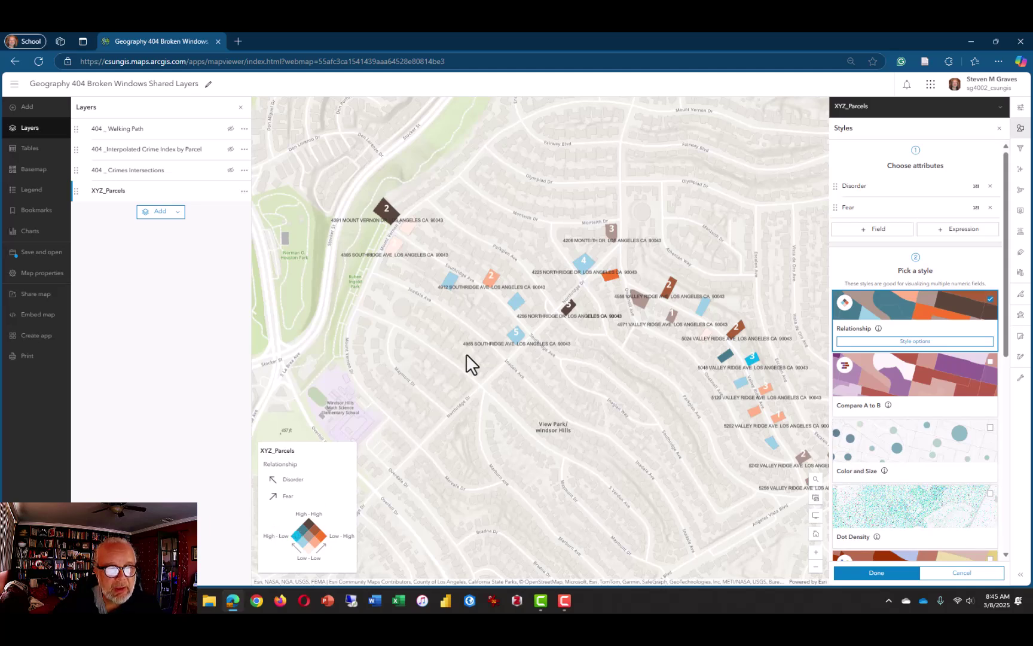
Examine the Disorder and Fear relationship colours of the parcels along Valley Ridge Ave against the legend
{"action": "left_click_drag", "start_coordinate": [605, 369], "coordinate": [436, 293]}
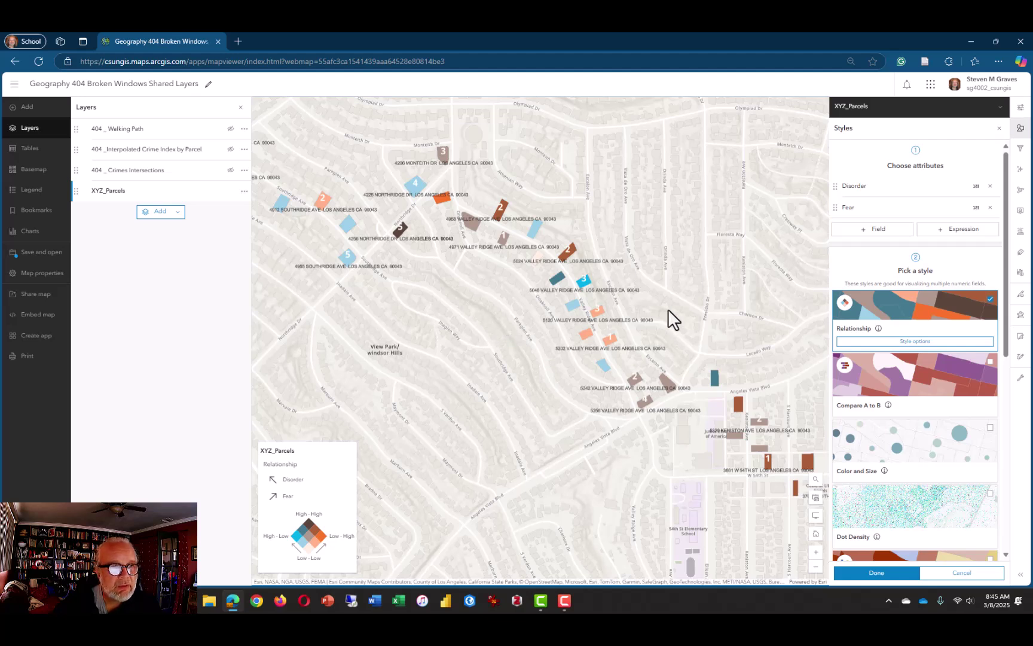
{"action": "left_click_drag", "start_coordinate": [667, 309], "coordinate": [660, 311]}
{"action": "scroll", "coordinate": [397, 228], "scroll_direction": "up", "scroll_amount": 2}
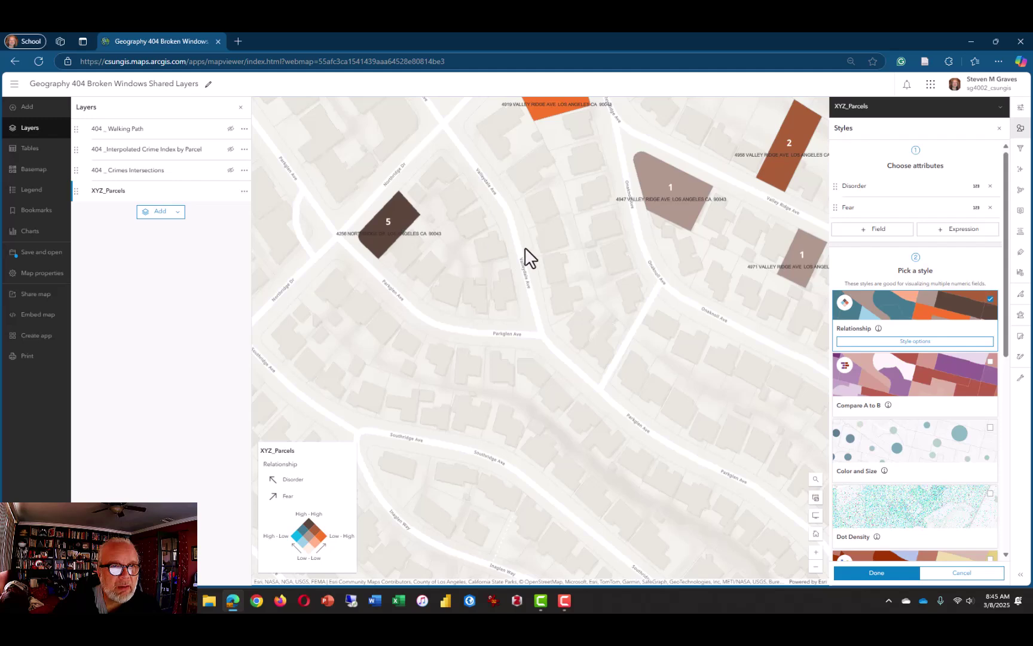
{"action": "scroll", "coordinate": [524, 248], "scroll_direction": "down", "scroll_amount": 2}
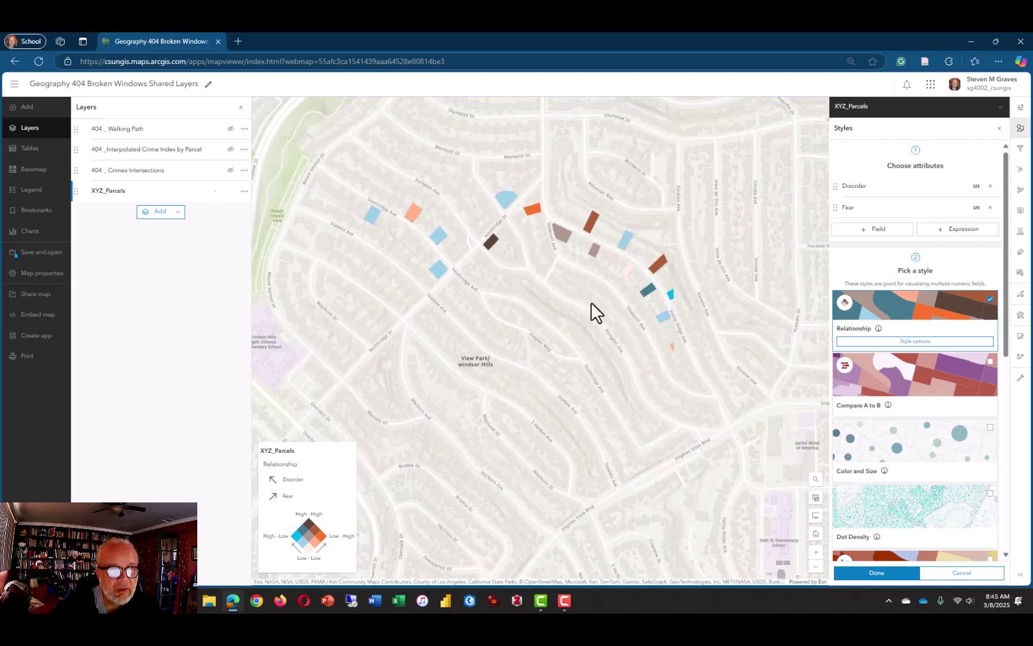
{"action": "scroll", "coordinate": [652, 299], "scroll_direction": "up", "scroll_amount": 3}
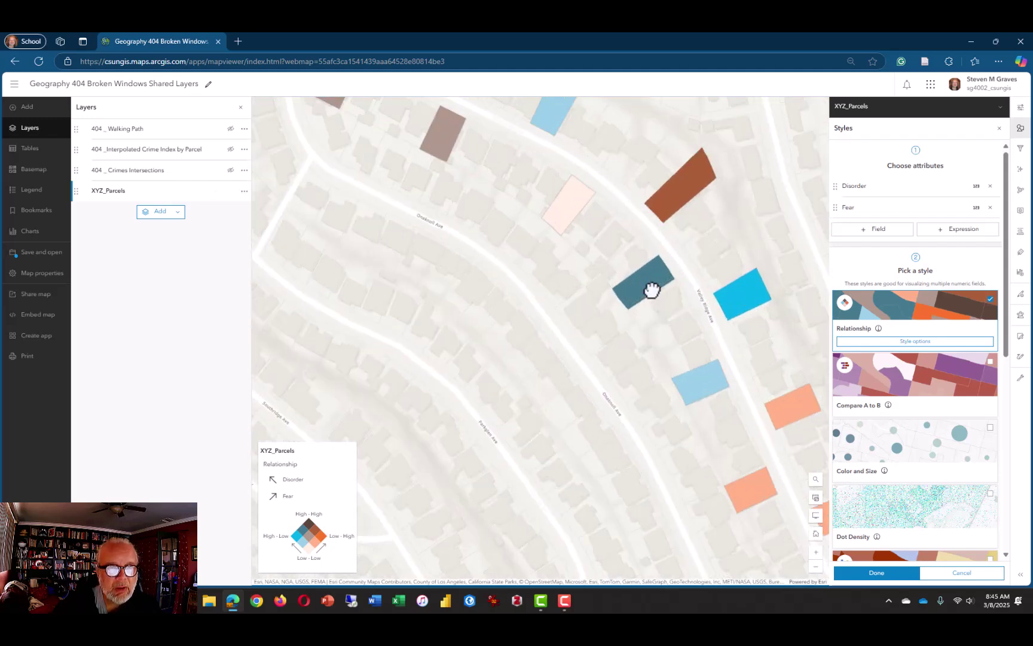
{"action": "scroll", "coordinate": [652, 289], "scroll_direction": "up", "scroll_amount": 1}
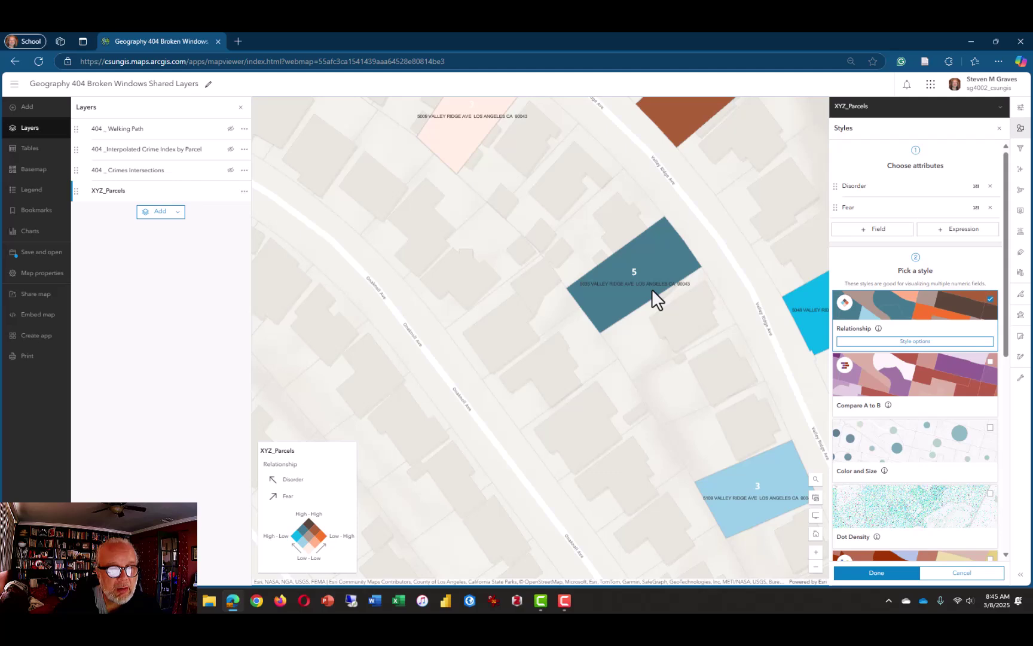
{"action": "scroll", "coordinate": [651, 289], "scroll_direction": "down", "scroll_amount": 3}
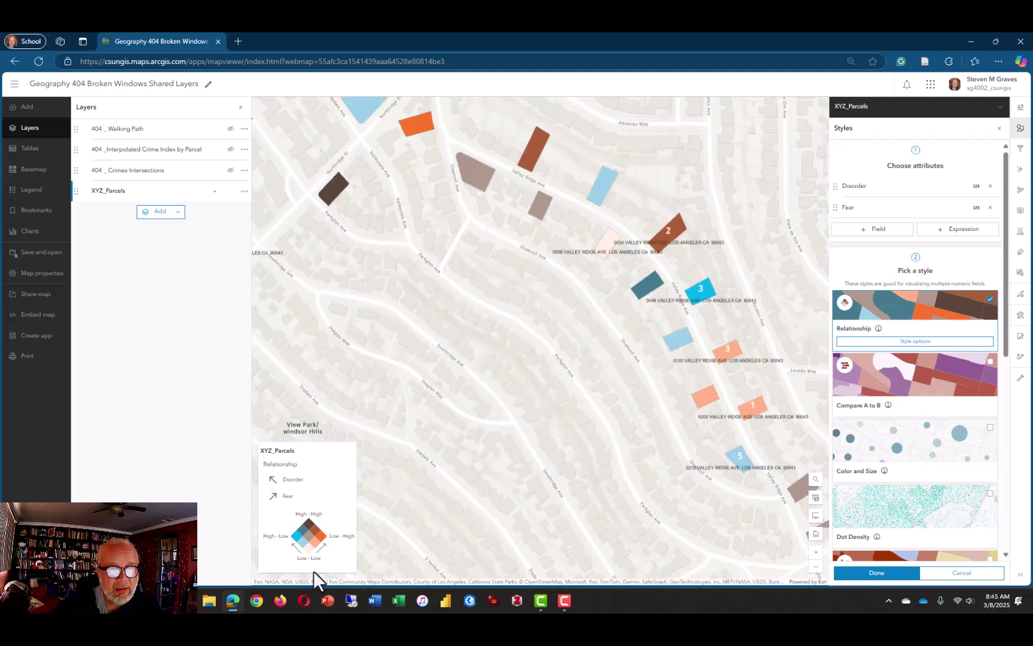
{"action": "scroll", "coordinate": [604, 245], "scroll_direction": "up", "scroll_amount": 2}
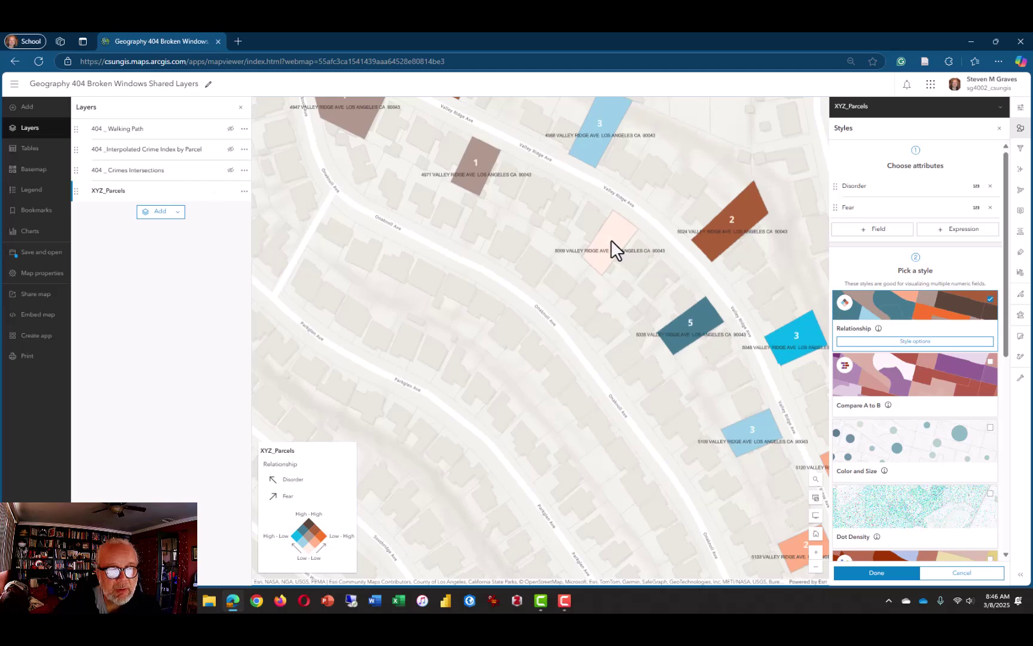
{"action": "scroll", "coordinate": [579, 296], "scroll_direction": "down", "scroll_amount": 3}
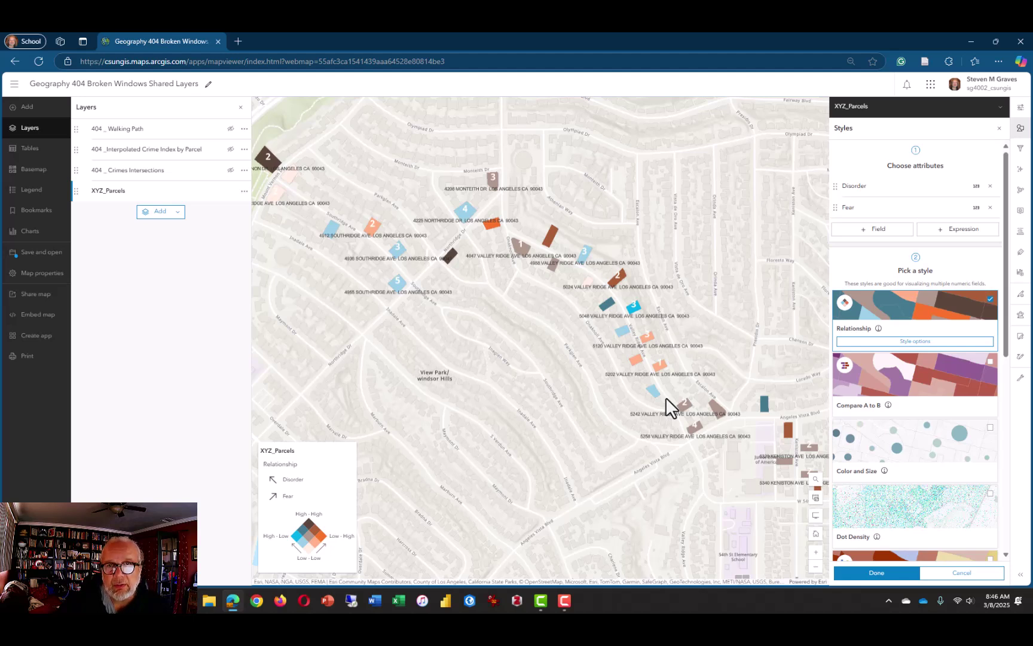
Replace the Disorder attribute with the MEAN field alongside Fear in the style of the XYZ_Parcels layer
{"action": "left_click", "coordinate": [991, 188]}
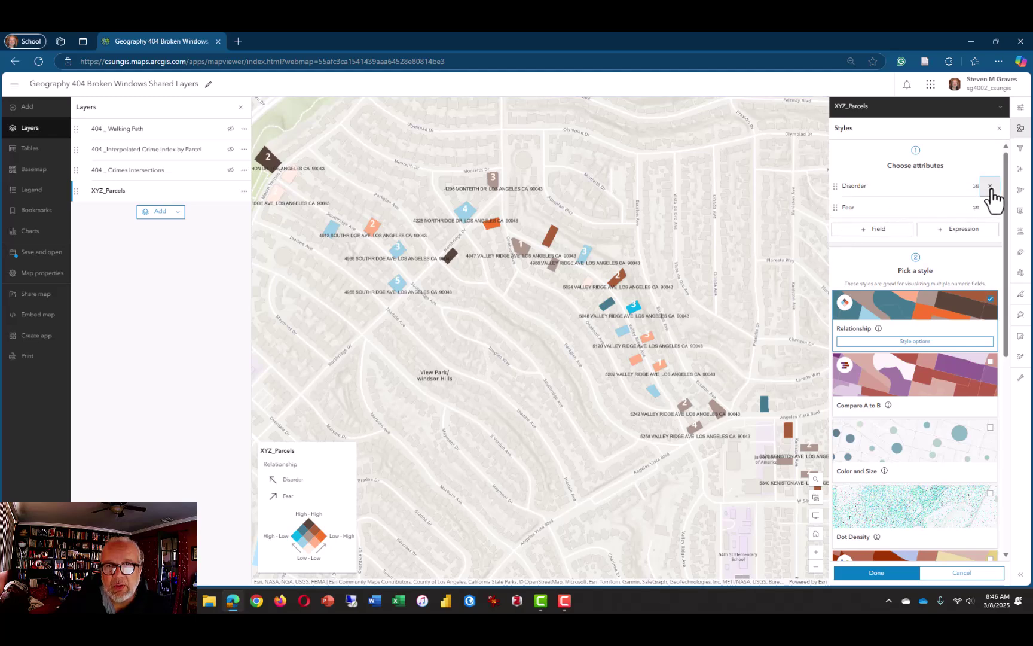
{"action": "left_click", "coordinate": [884, 211]}
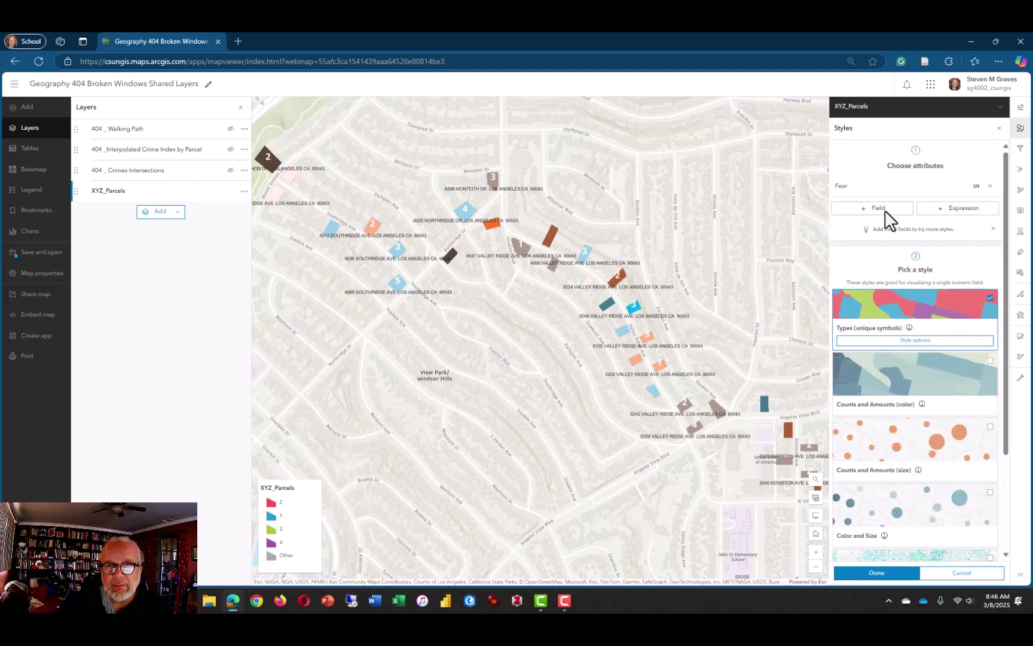
{"action": "left_click", "coordinate": [884, 211]}
{"action": "left_click", "coordinate": [837, 300]}
{"action": "left_click", "coordinate": [879, 518]}
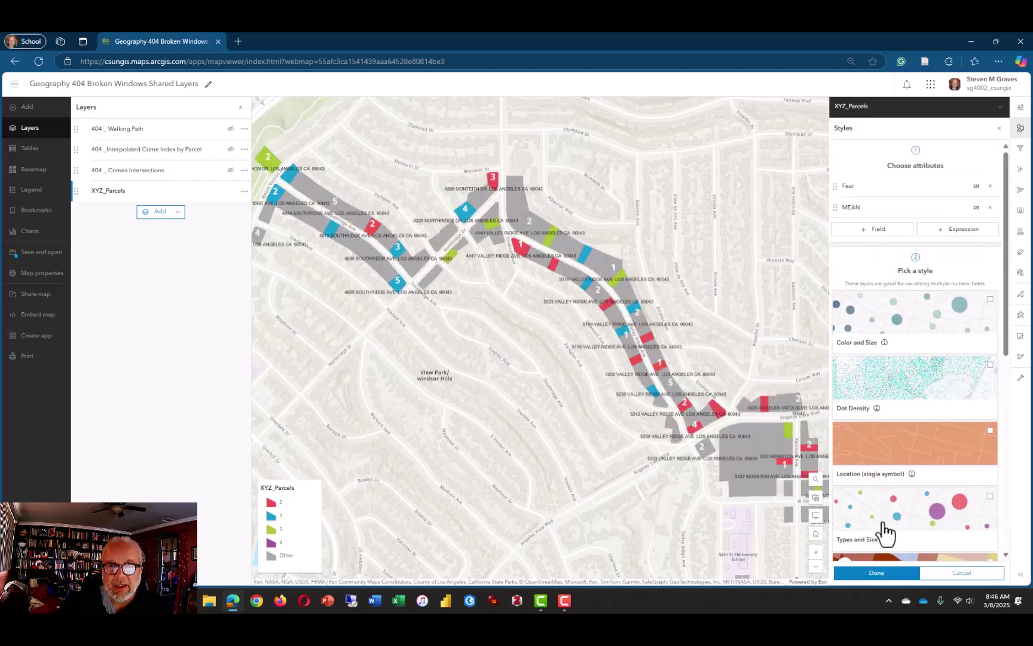
Apply the Relationship style to XYZ_Parcels to compare Fear with MEAN
{"action": "left_click", "coordinate": [884, 528]}
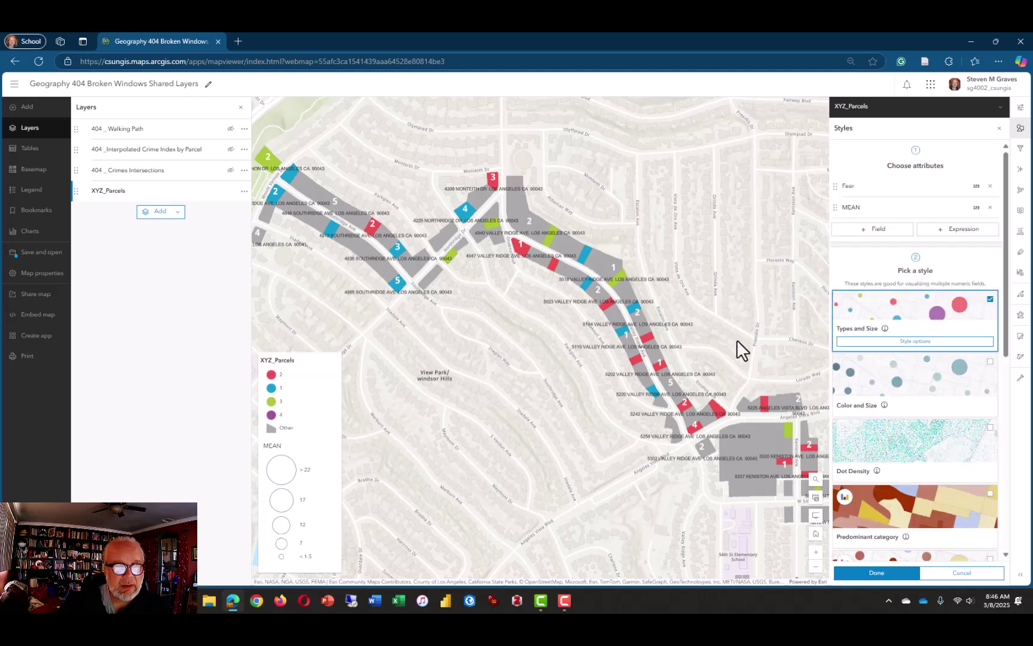
{"action": "scroll", "coordinate": [964, 422], "scroll_direction": "down", "scroll_amount": 5}
{"action": "scroll", "coordinate": [956, 427], "scroll_direction": "down", "scroll_amount": 2}
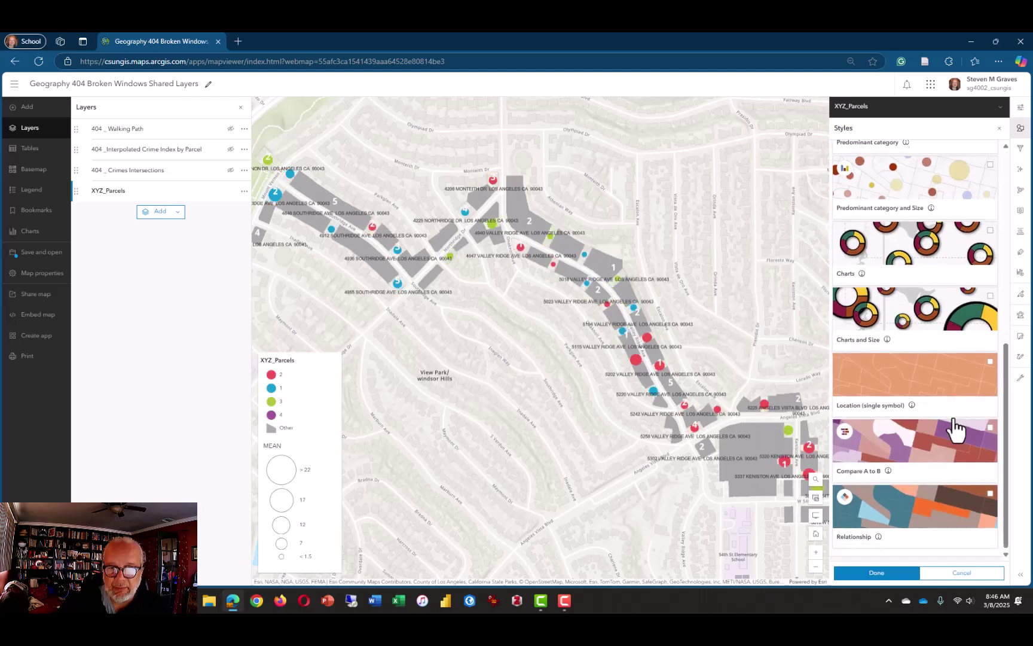
{"action": "left_click", "coordinate": [897, 517]}
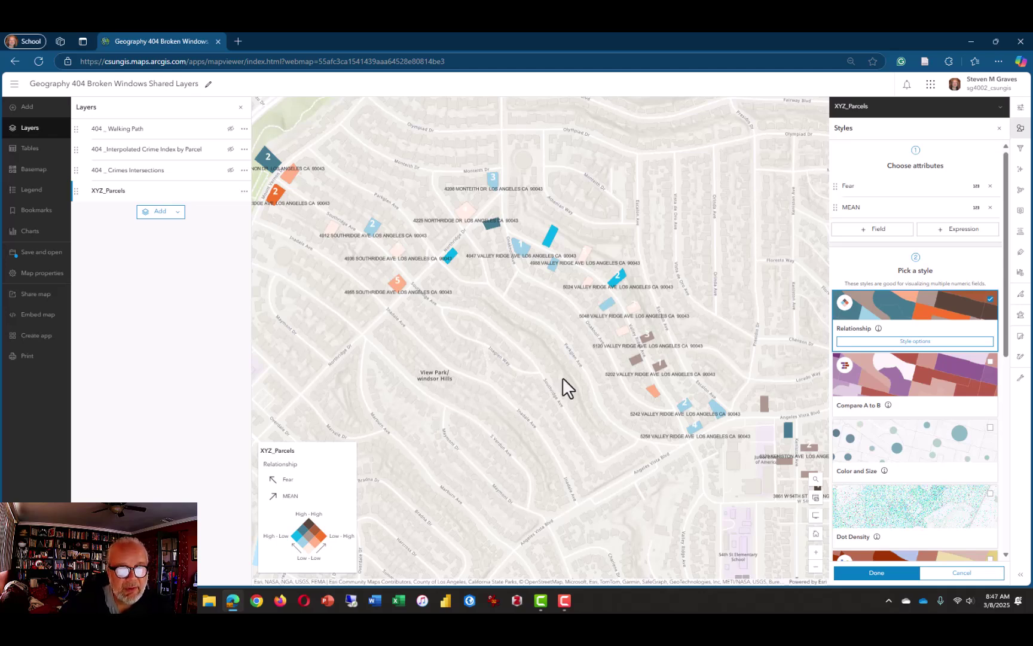
Examine the Fear and MEAN relationship colours of parcels along Valley Ridge Ave, W 54th St and S Victoria Ave, and review the alternative styles
{"action": "left_click_drag", "start_coordinate": [669, 422], "coordinate": [407, 338]}
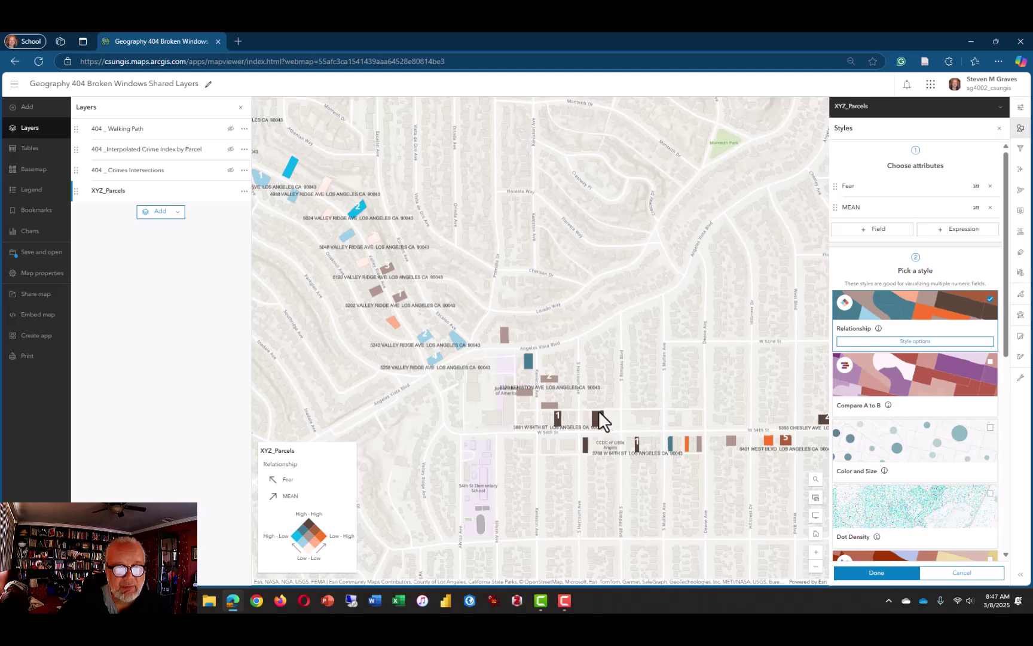
{"action": "scroll", "coordinate": [525, 416], "scroll_direction": "down", "scroll_amount": 1}
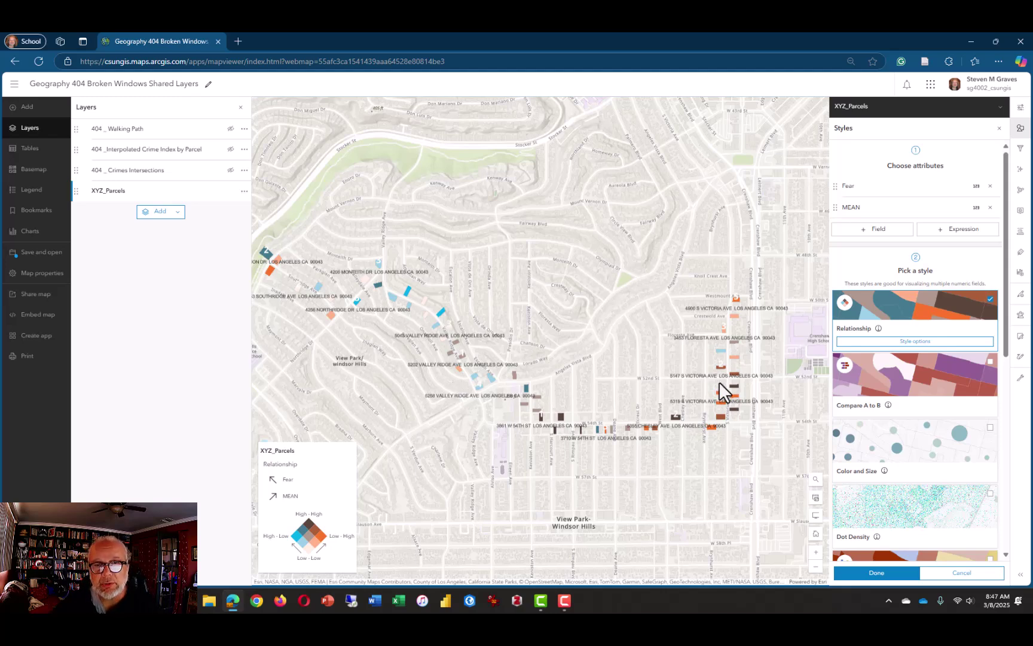
{"action": "scroll", "coordinate": [763, 366], "scroll_direction": "up", "scroll_amount": 2}
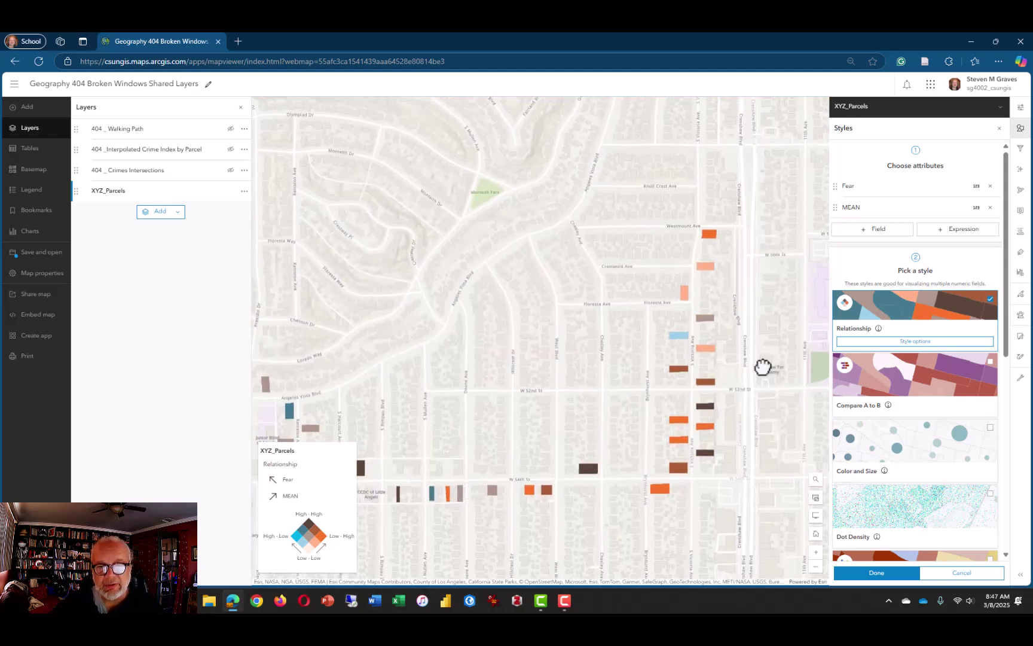
{"action": "scroll", "coordinate": [980, 413], "scroll_direction": "down", "scroll_amount": 3}
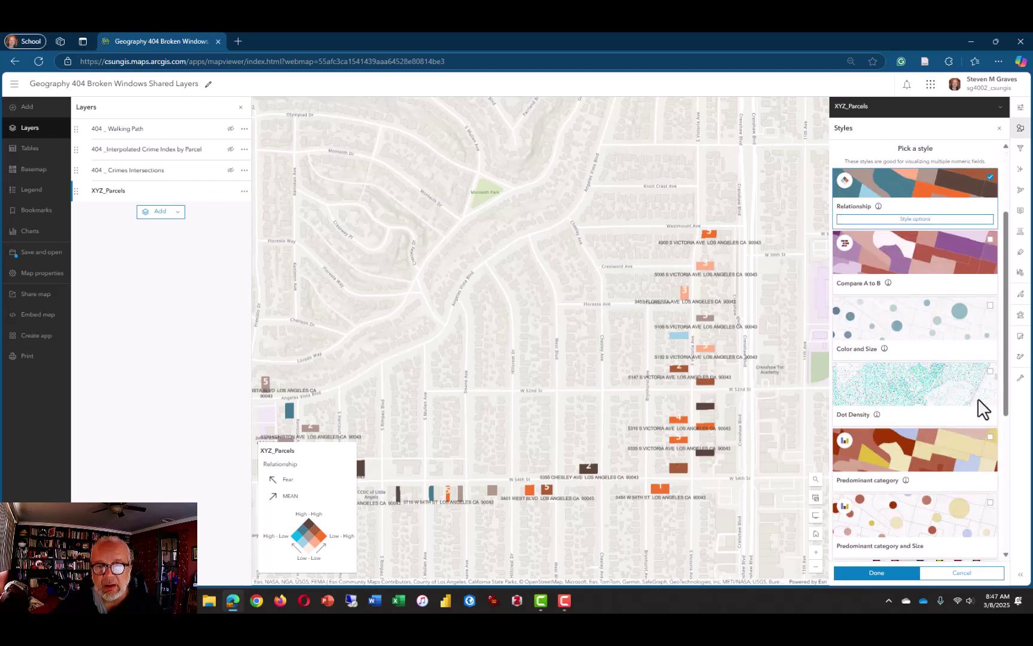
{"action": "scroll", "coordinate": [983, 409], "scroll_direction": "down", "scroll_amount": 4}
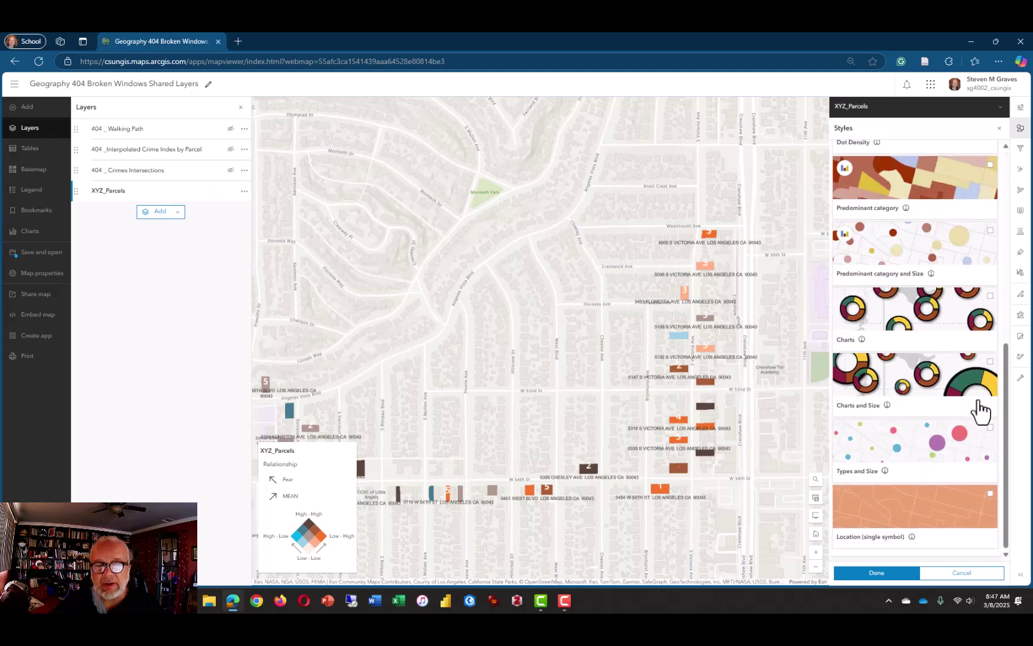
{"action": "scroll", "coordinate": [981, 412], "scroll_direction": "up", "scroll_amount": 8}
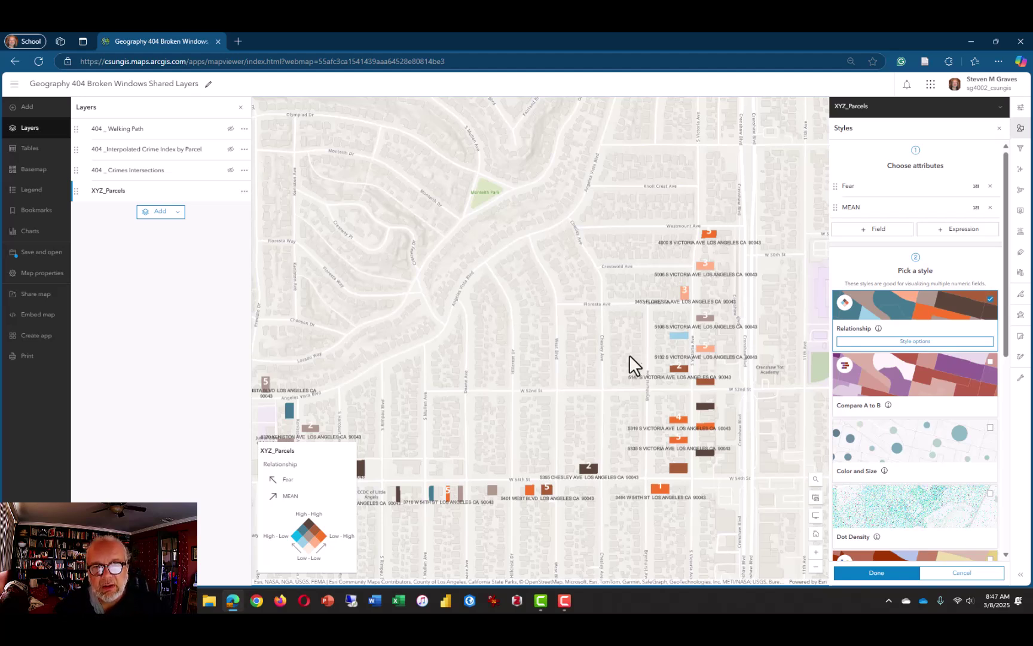
{"action": "left_click_drag", "start_coordinate": [673, 429], "coordinate": [583, 290]}
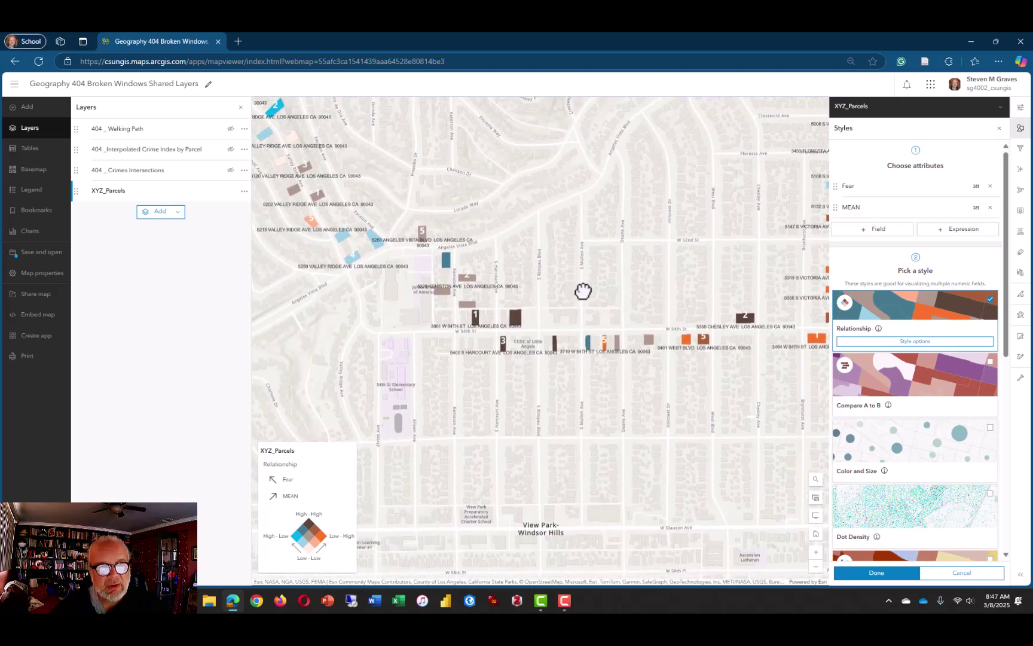
{"action": "left_click_drag", "start_coordinate": [512, 291], "coordinate": [689, 387]}
{"action": "left_click_drag", "start_coordinate": [473, 224], "coordinate": [316, 266]}
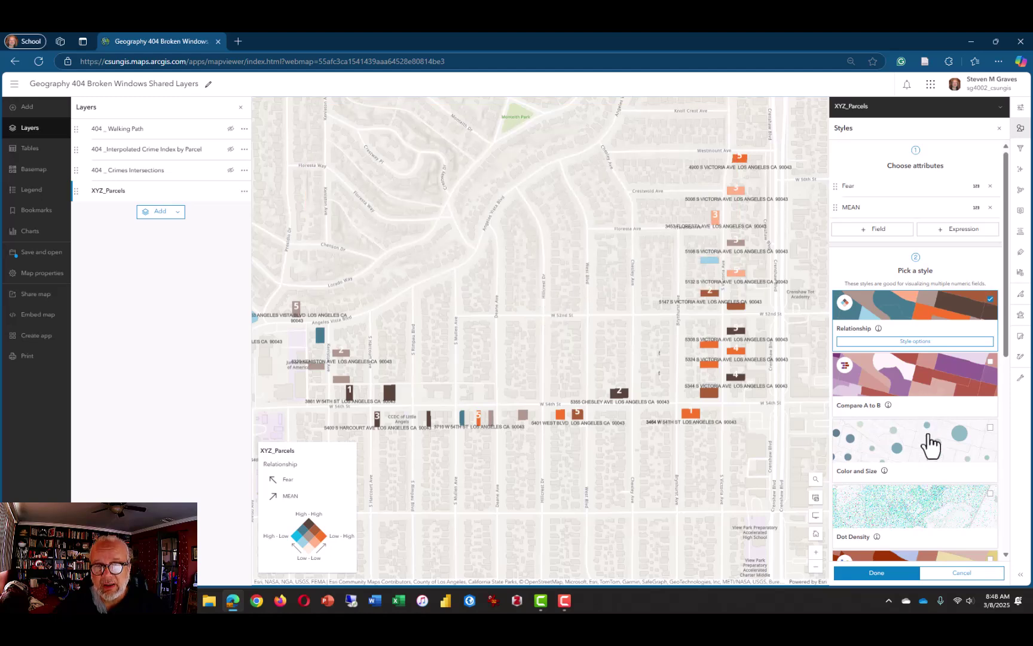
{"action": "scroll", "coordinate": [929, 458], "scroll_direction": "down", "scroll_amount": 3}
{"action": "scroll", "coordinate": [928, 457], "scroll_direction": "down", "scroll_amount": 3}
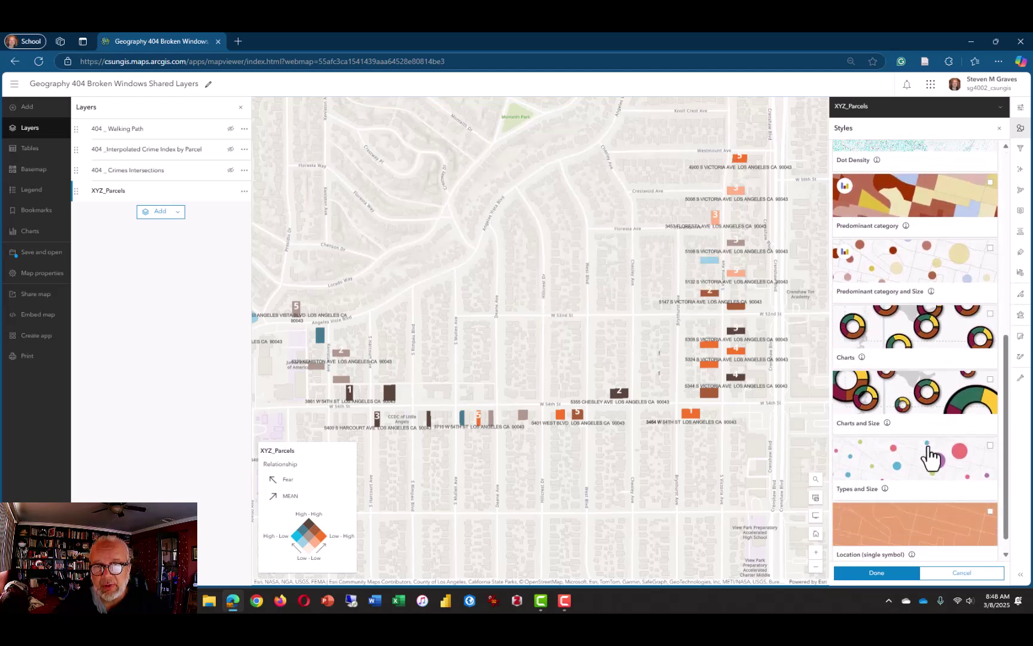
{"action": "scroll", "coordinate": [930, 457], "scroll_direction": "up", "scroll_amount": 5}
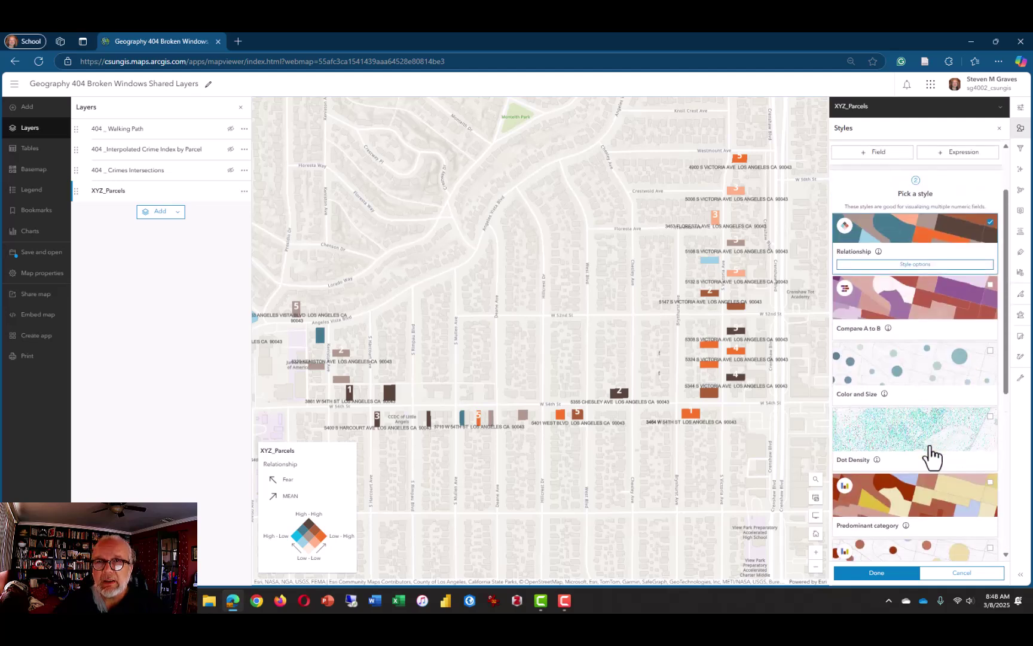
{"action": "scroll", "coordinate": [931, 458], "scroll_direction": "up", "scroll_amount": 1}
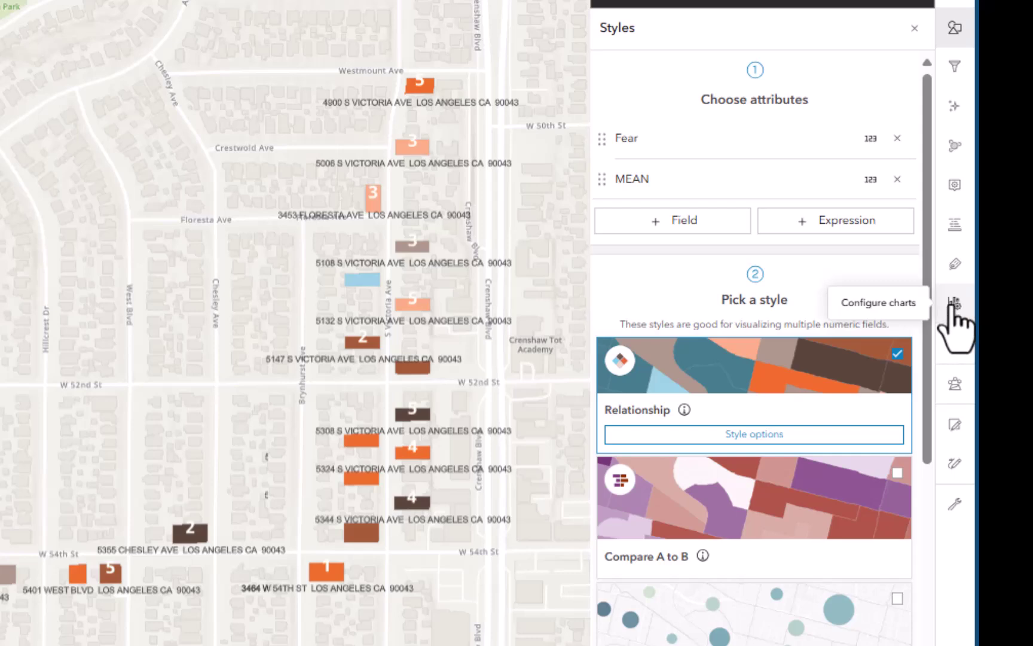
Create a histogram chart of the MEAN field for the XYZ_Parcels layer
{"action": "left_click", "coordinate": [955, 306]}
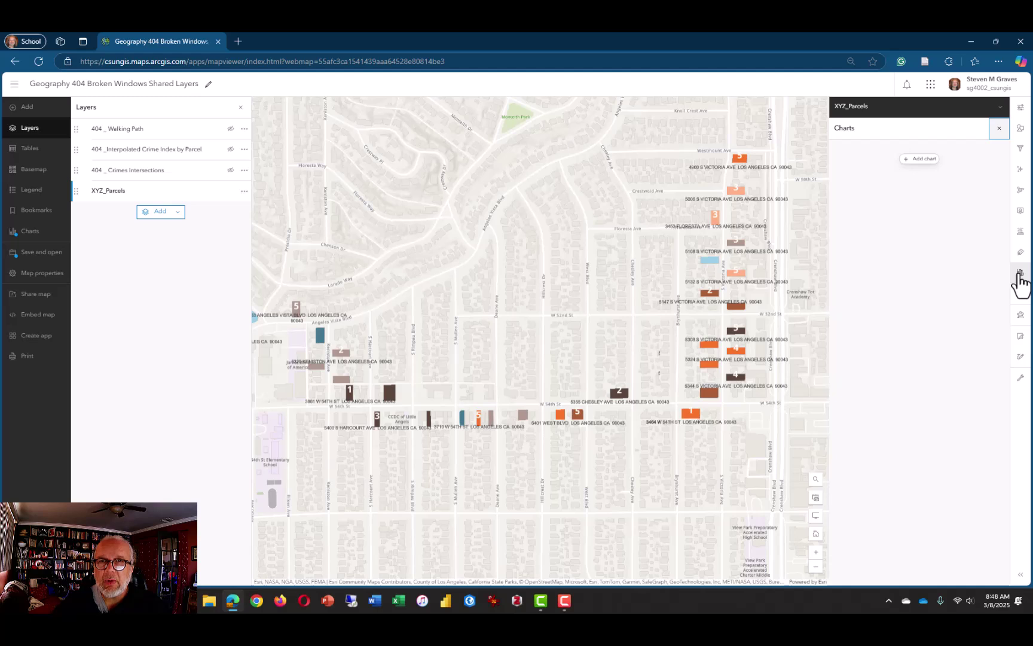
{"action": "left_click", "coordinate": [920, 159]}
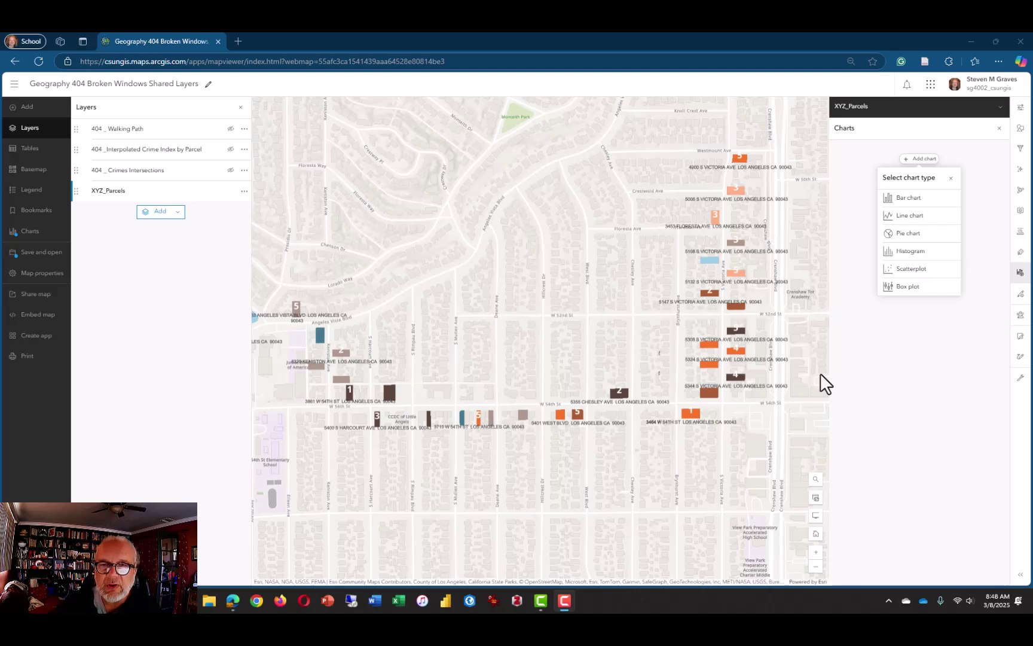
{"action": "left_click", "coordinate": [915, 251]}
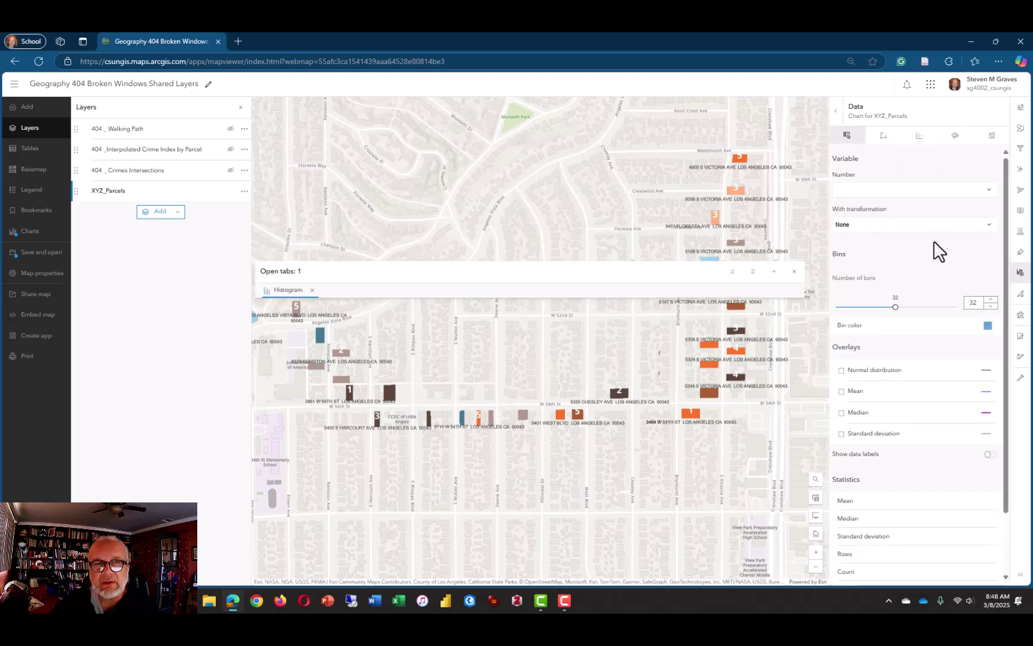
{"action": "left_click", "coordinate": [988, 192]}
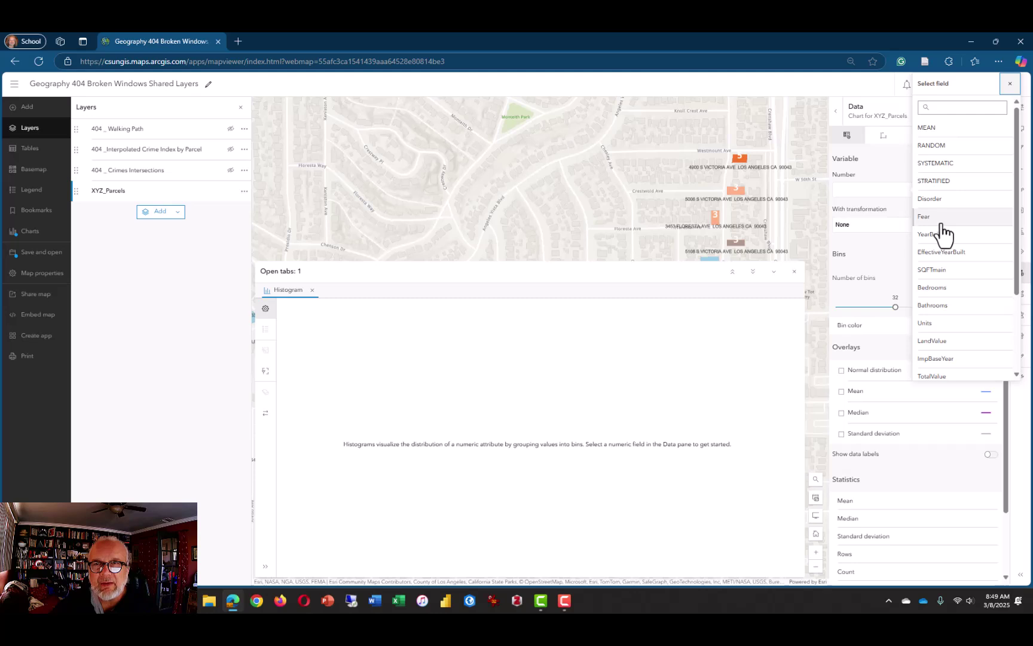
{"action": "left_click", "coordinate": [929, 129]}
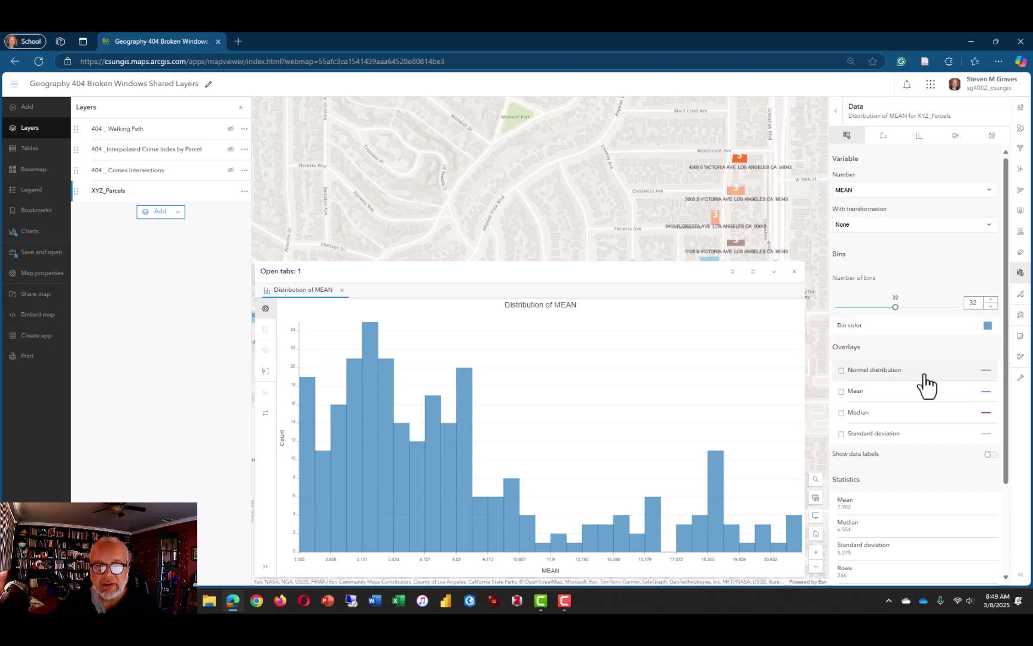
Overlay the normal distribution, mean and standard deviation on the MEAN histogram and show its data labels
{"action": "left_click", "coordinate": [842, 372]}
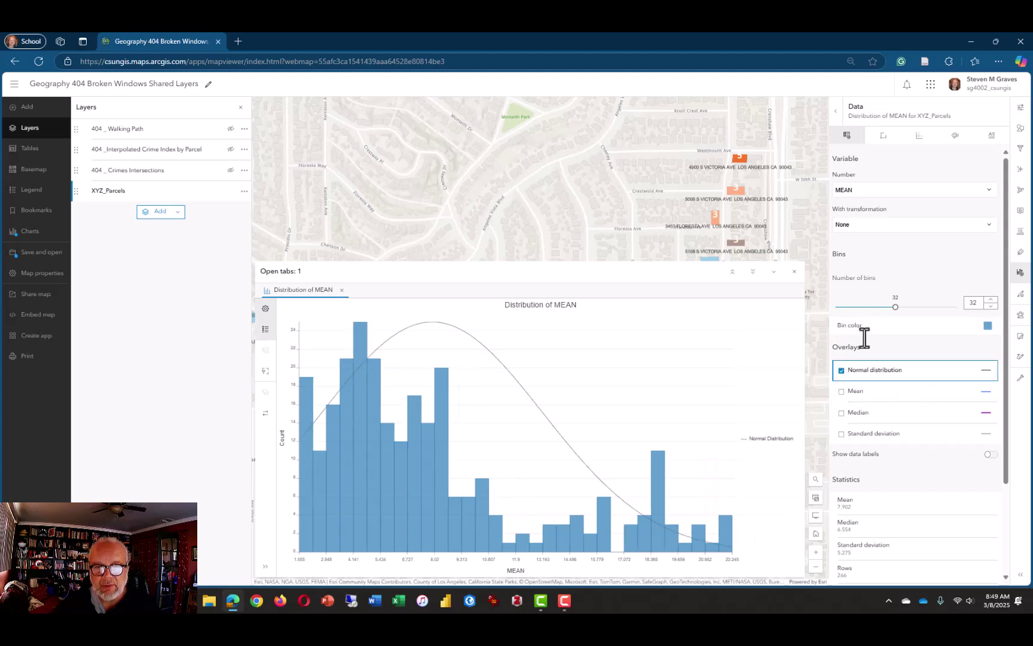
{"action": "left_click", "coordinate": [842, 392]}
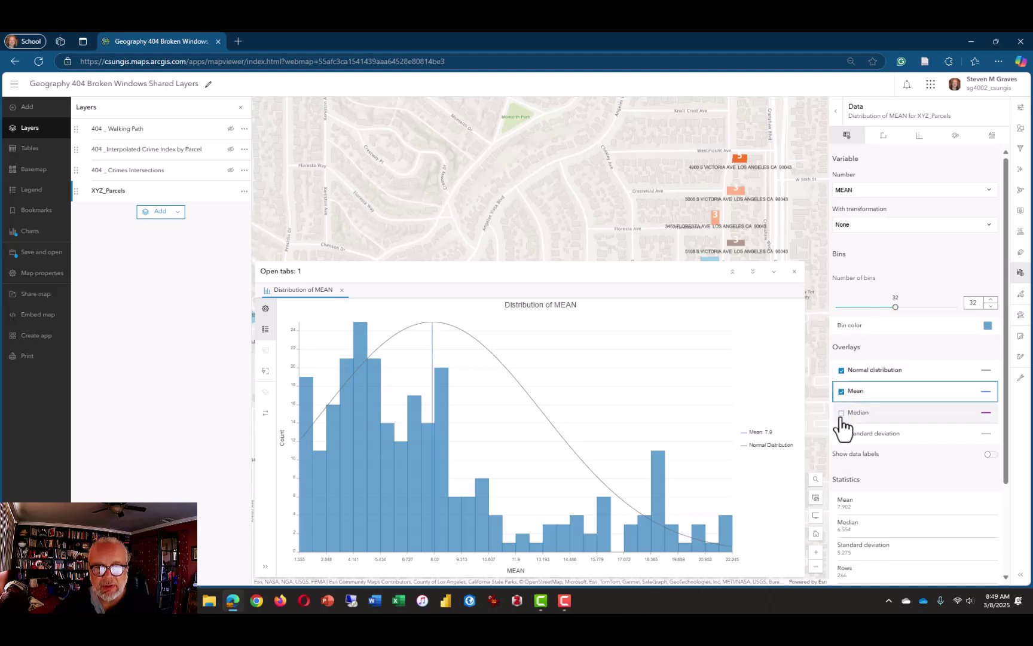
{"action": "left_click", "coordinate": [842, 433]}
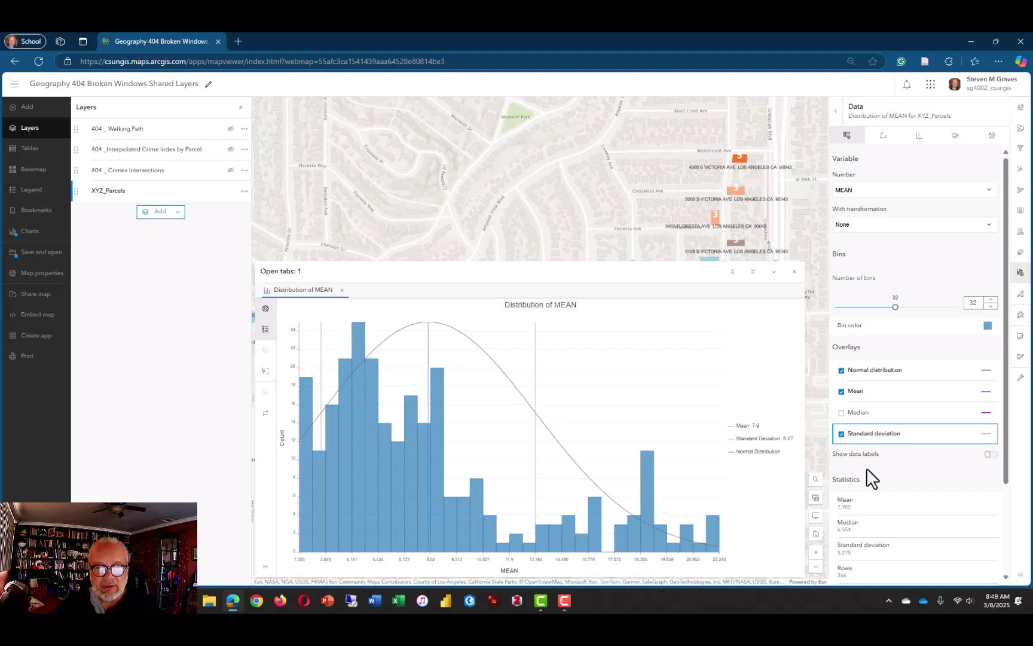
{"action": "left_click", "coordinate": [991, 454]}
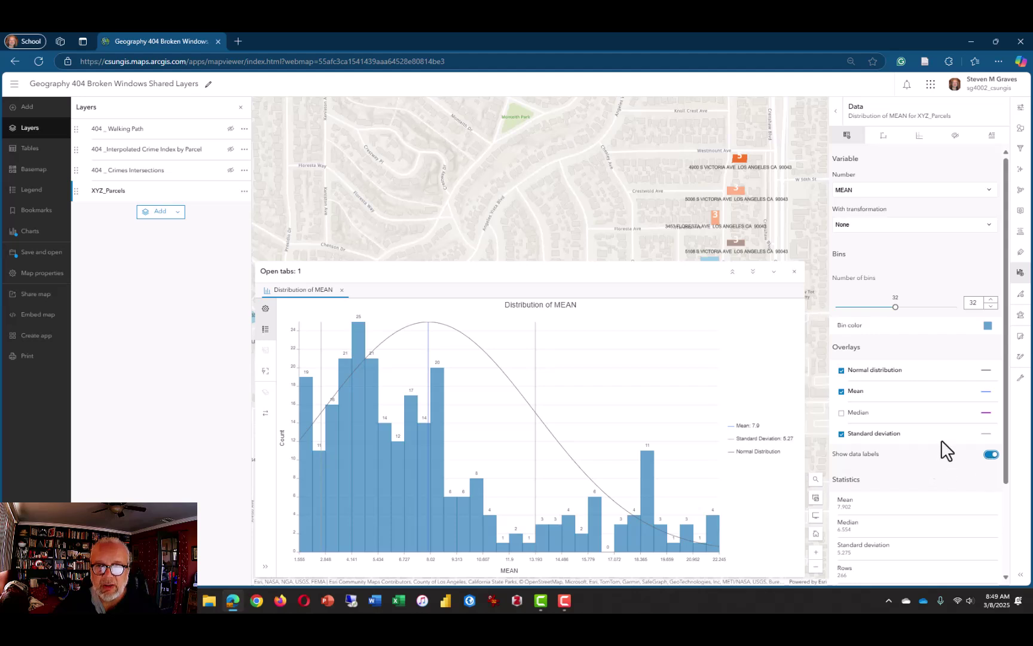
Set the MEAN histogram's bin color to crimson (#b41f38) and return to the list of charts for XYZ_Parcels
{"action": "left_click", "coordinate": [987, 326]}
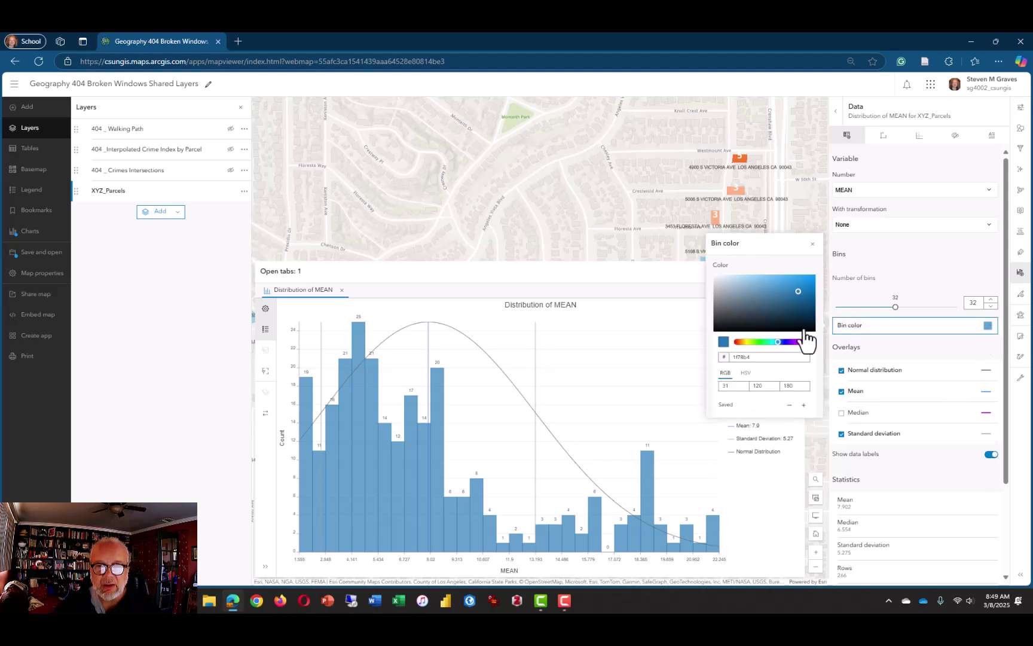
{"action": "left_click", "coordinate": [808, 342]}
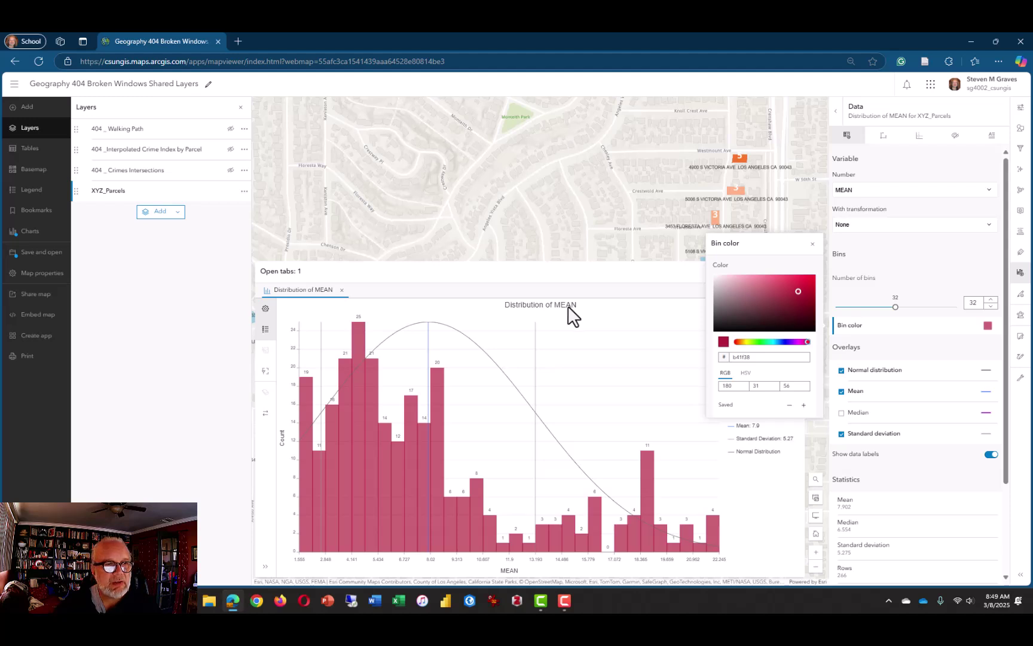
{"action": "left_click", "coordinate": [261, 318]}
{"action": "left_click", "coordinate": [996, 154]}
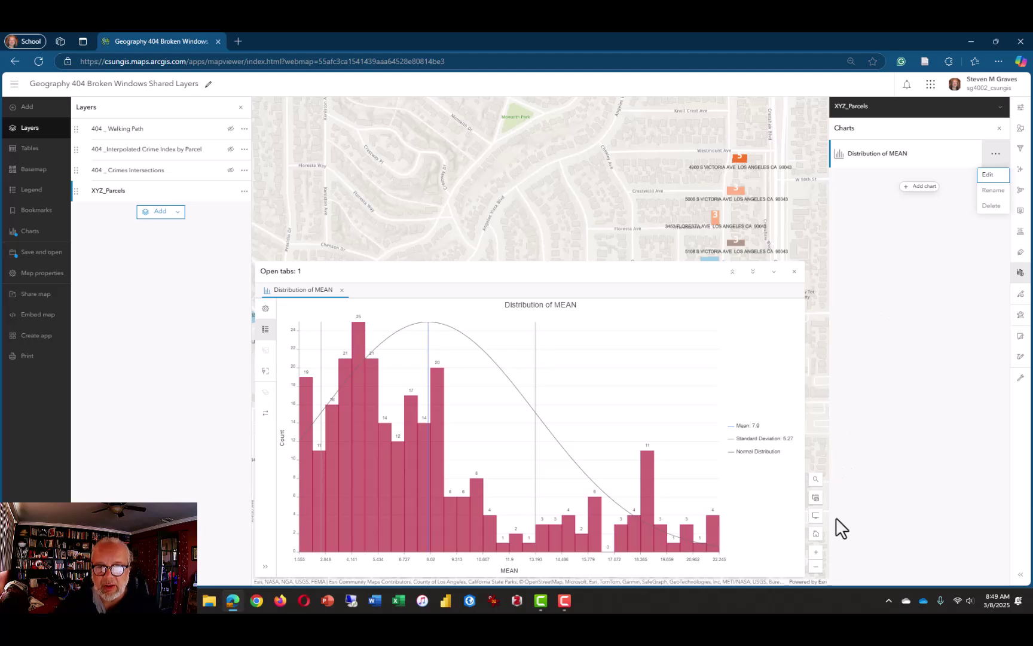
{"action": "left_click", "coordinate": [901, 431]}
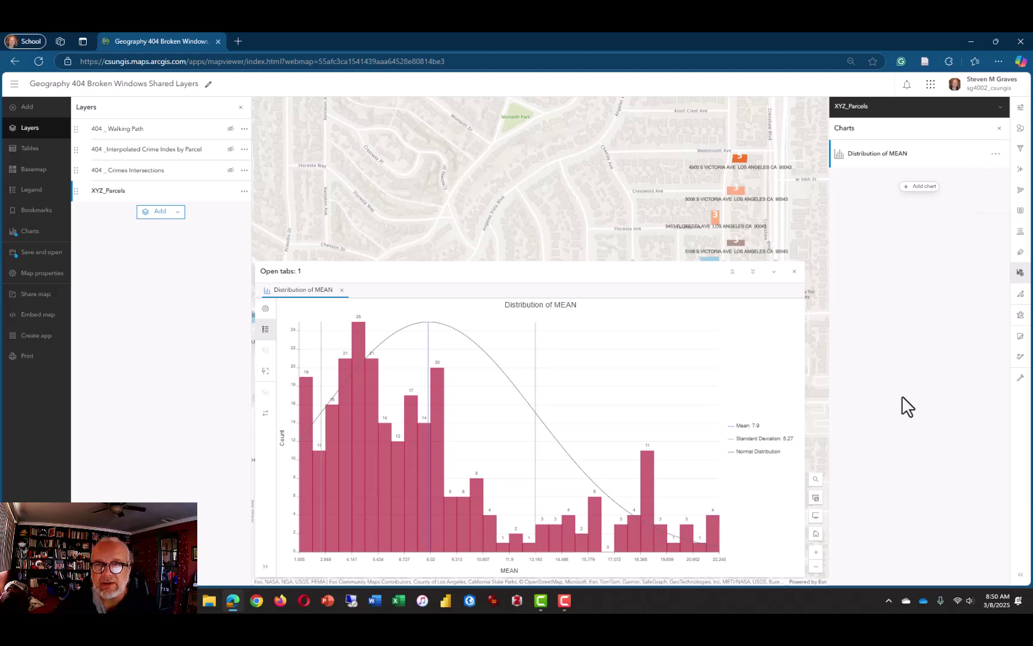
Add a pie chart to XYZ_Parcels with Fear as its category field
{"action": "left_click", "coordinate": [915, 191]}
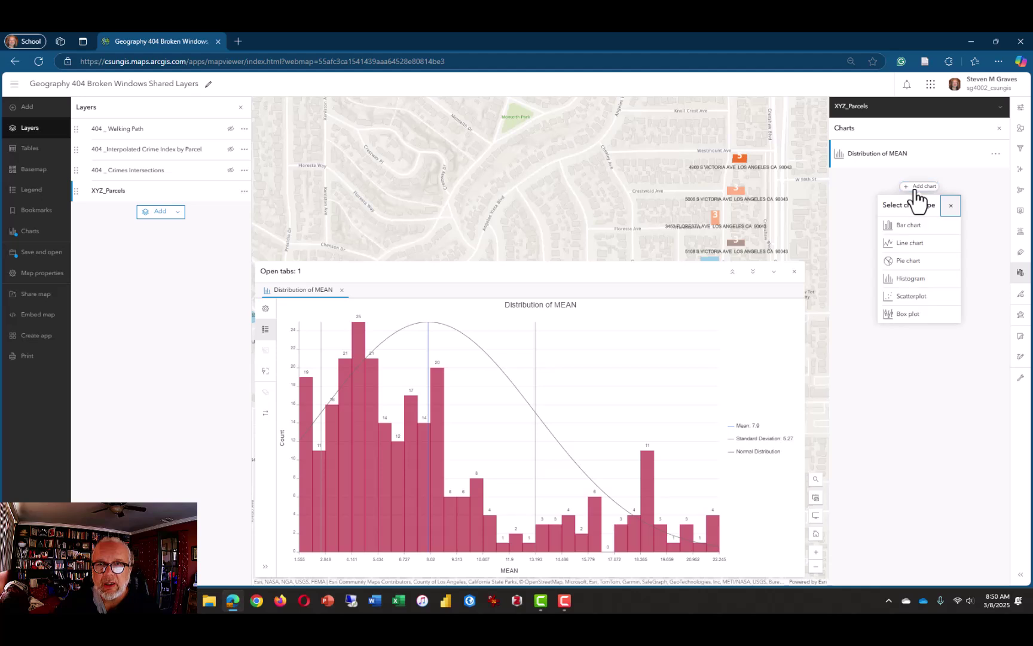
{"action": "left_click", "coordinate": [915, 270]}
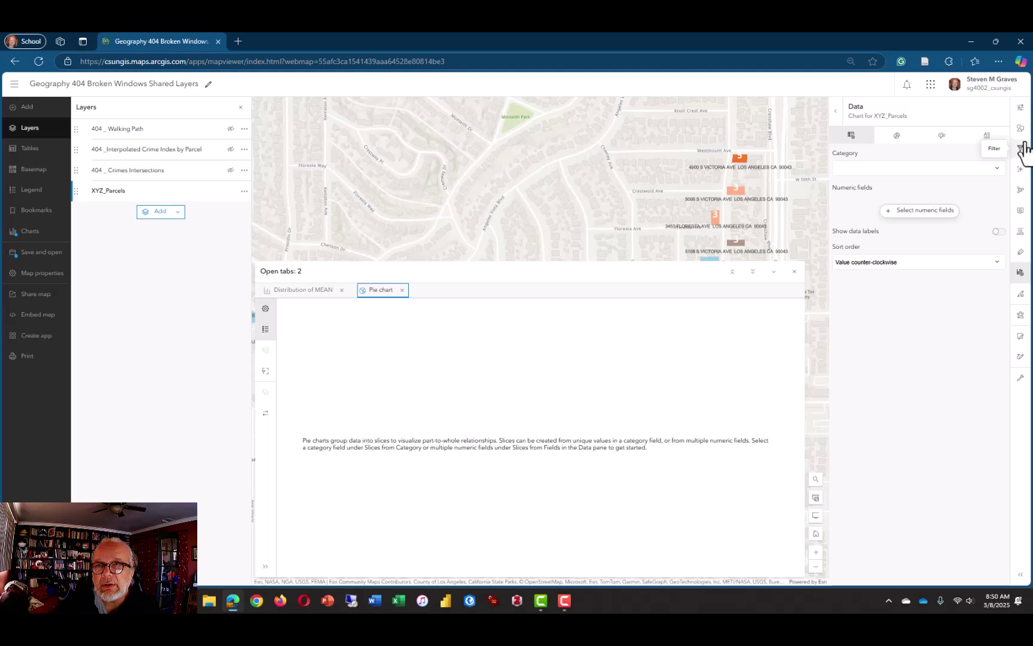
{"action": "left_click", "coordinate": [995, 169]}
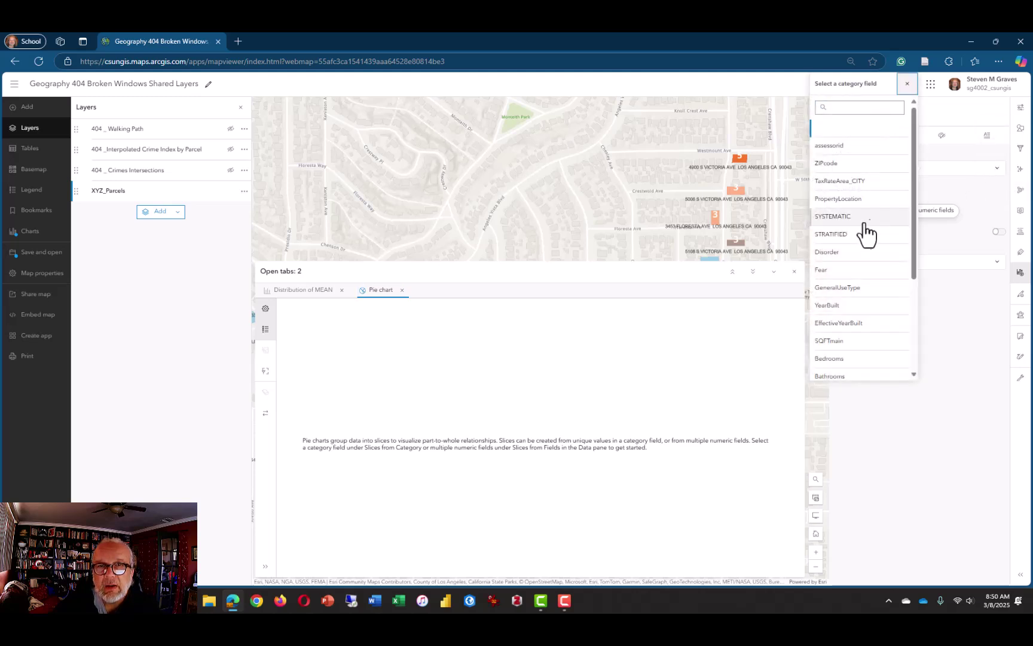
{"action": "left_click", "coordinate": [840, 273]}
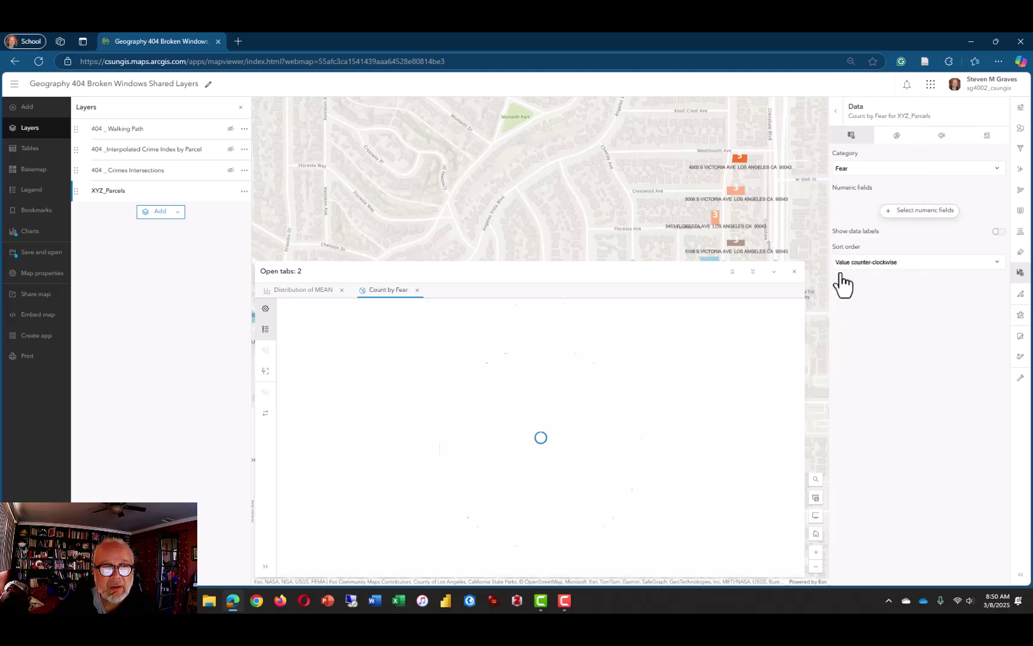
{"action": "mouse_move", "coordinate": [592, 445]}
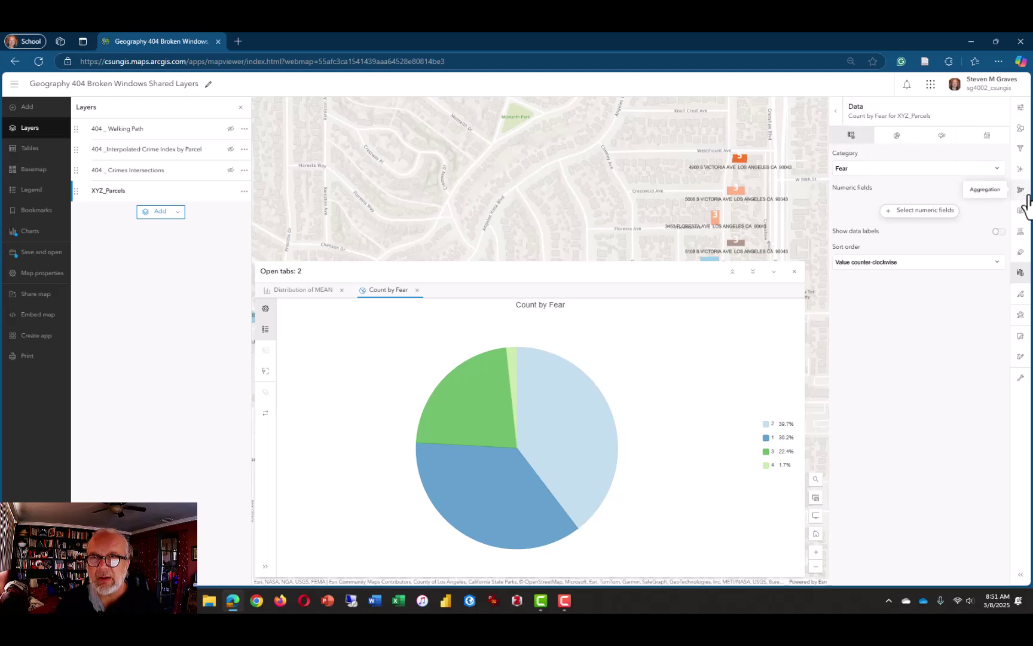
Add a scatterplot to XYZ_Parcels with MEAN on the X-axis and Fear on the Y-axis
{"action": "left_click", "coordinate": [1021, 274]}
{"action": "left_click", "coordinate": [1021, 275]}
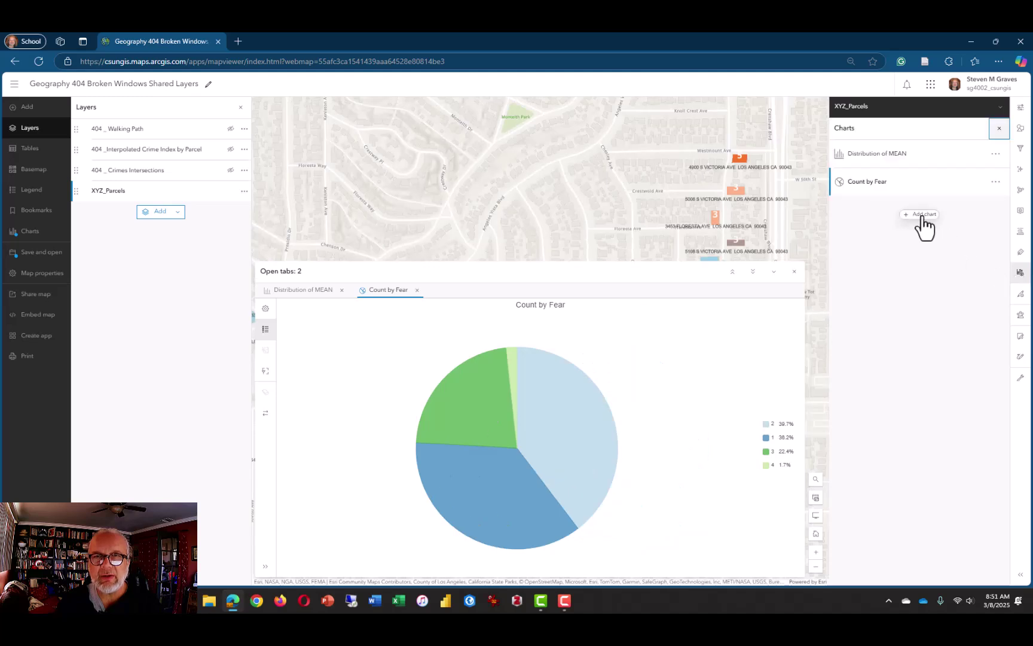
{"action": "left_click", "coordinate": [922, 217]}
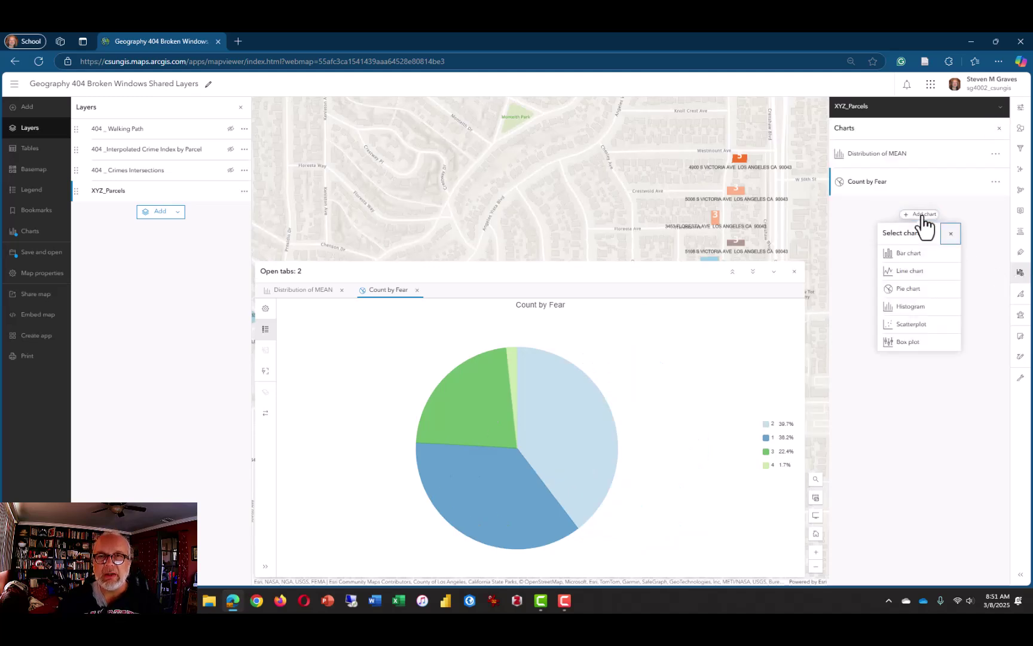
{"action": "left_click", "coordinate": [921, 328]}
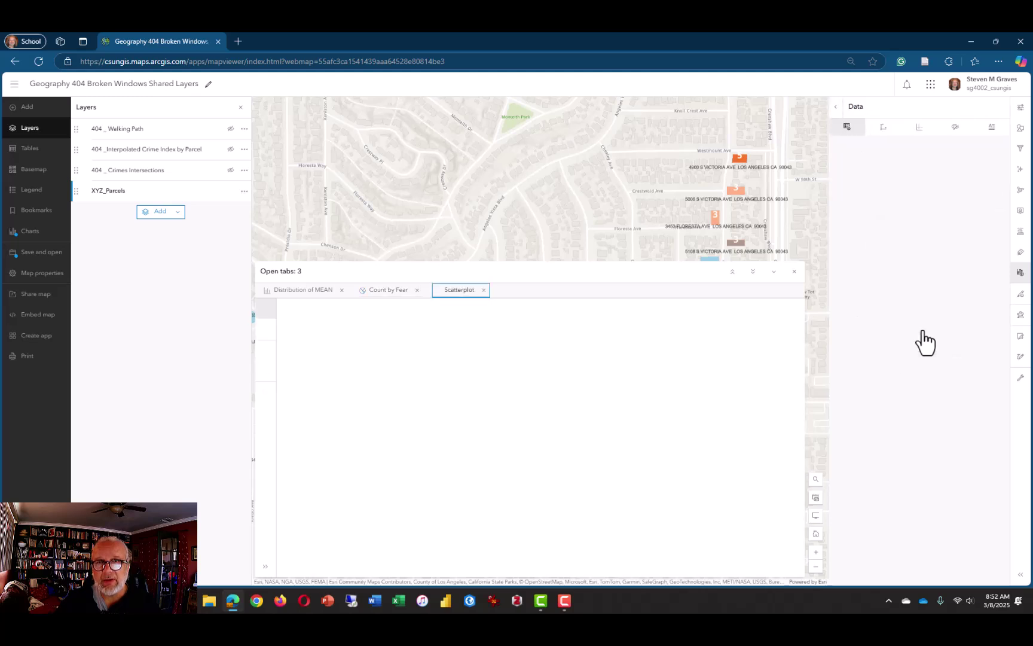
{"action": "left_click", "coordinate": [996, 190]}
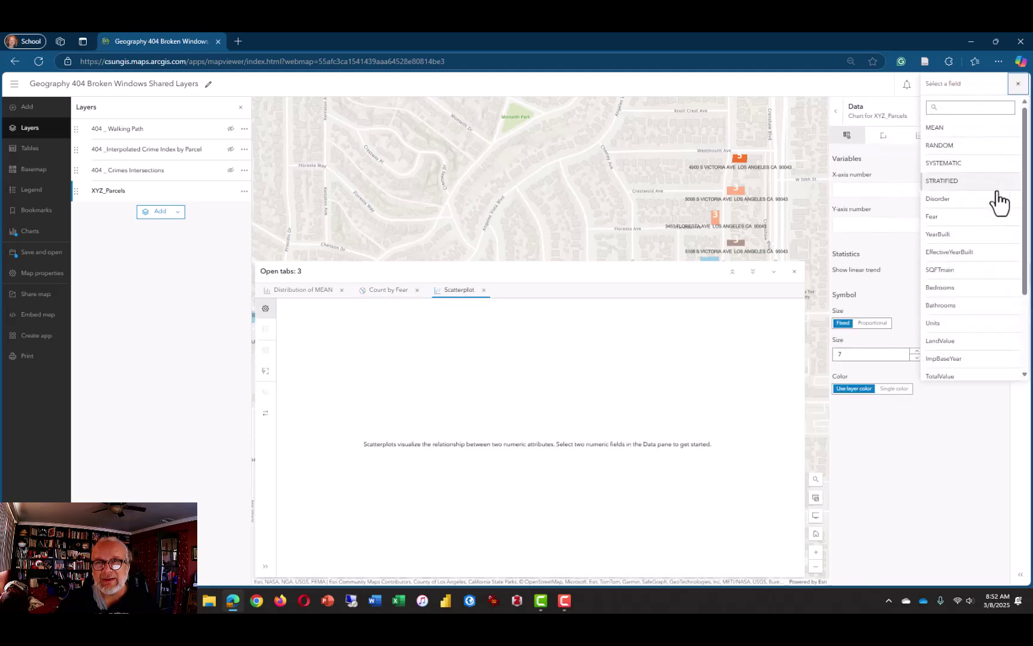
{"action": "left_click", "coordinate": [947, 128]}
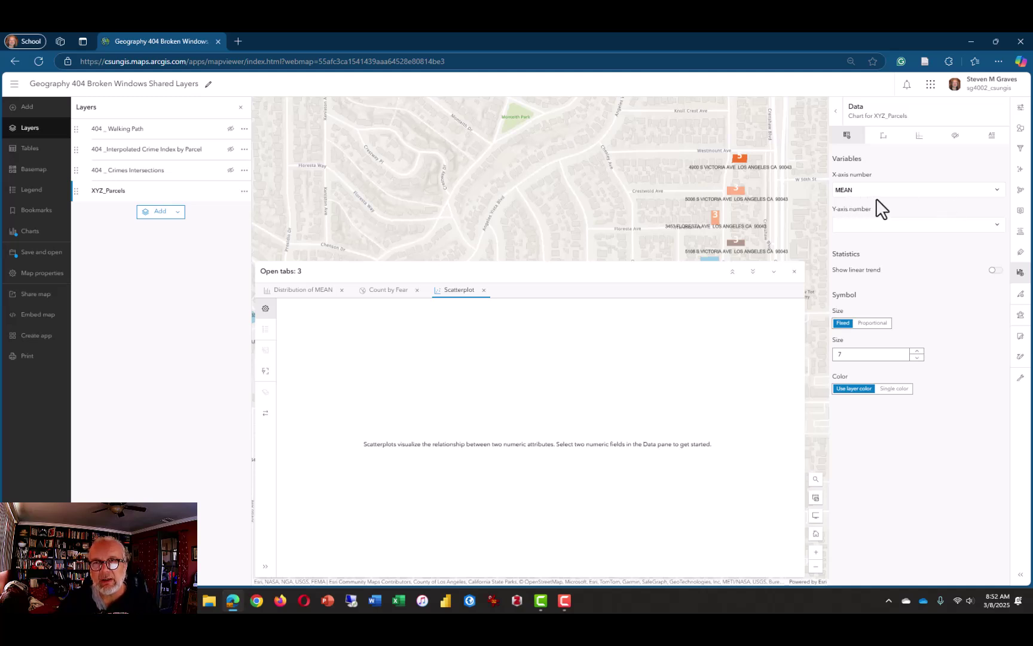
{"action": "left_click", "coordinate": [996, 235]}
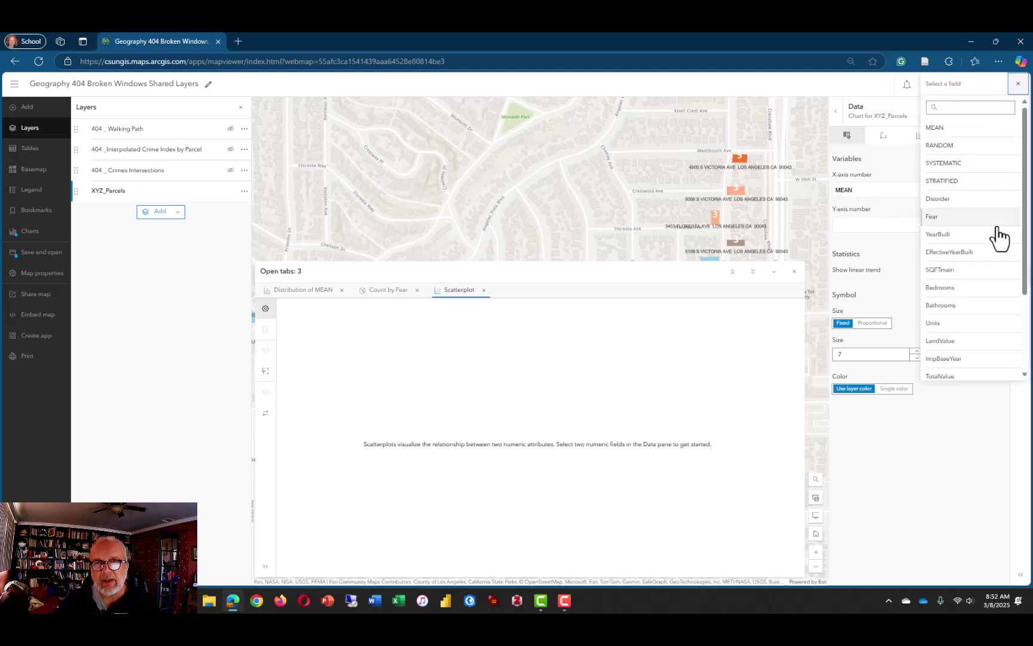
{"action": "left_click", "coordinate": [935, 220]}
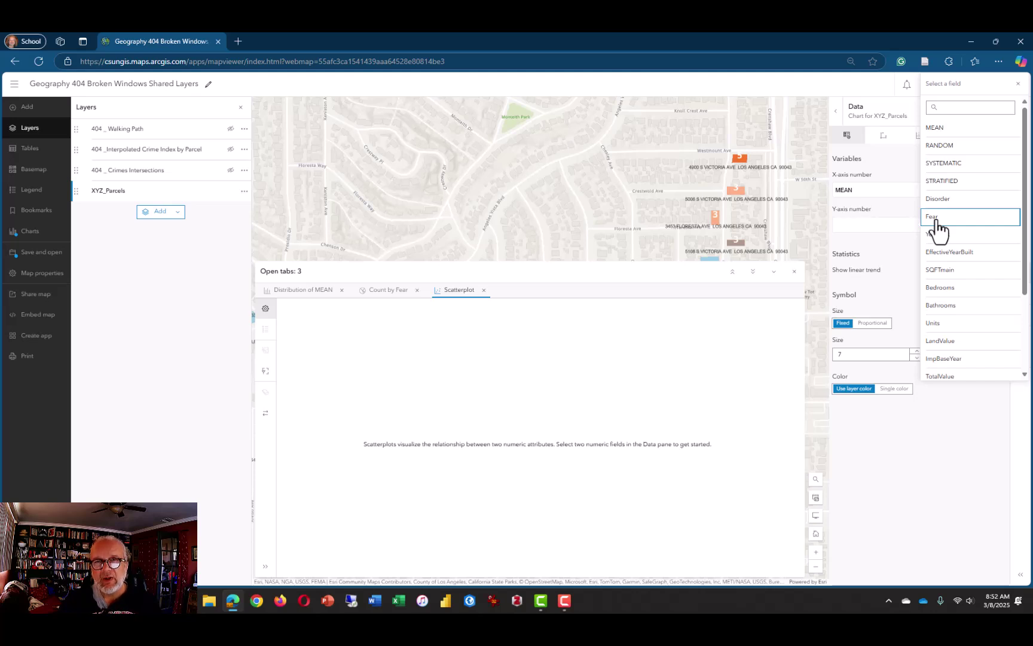
{"action": "left_click", "coordinate": [936, 218]}
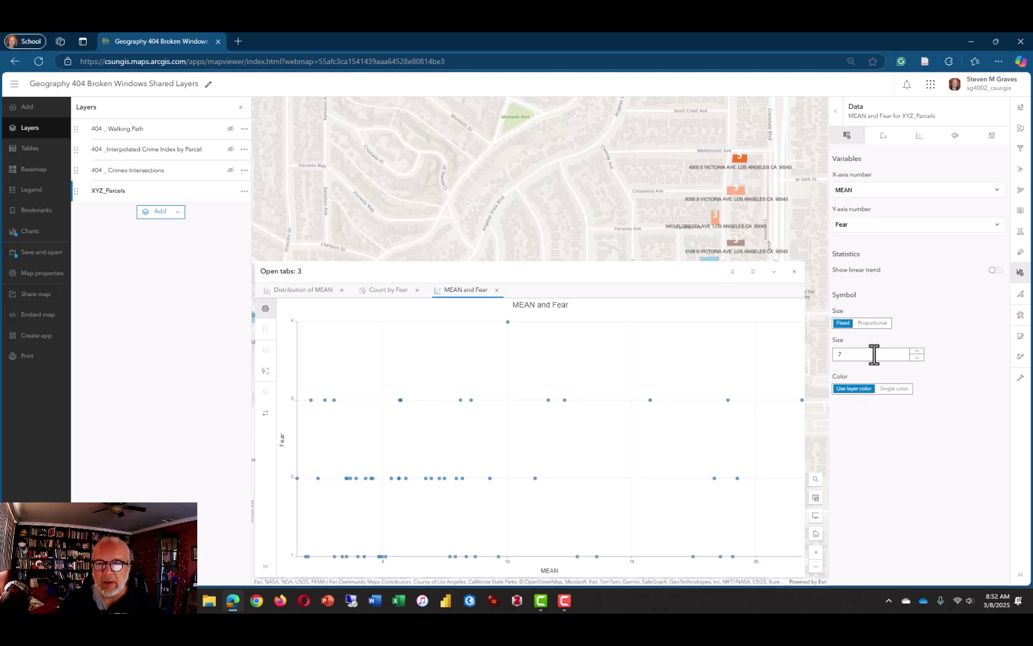
Show the linear trend on the MEAN and Fear scatterplot and size its symbols proportionally by MEAN
{"action": "left_click", "coordinate": [994, 271]}
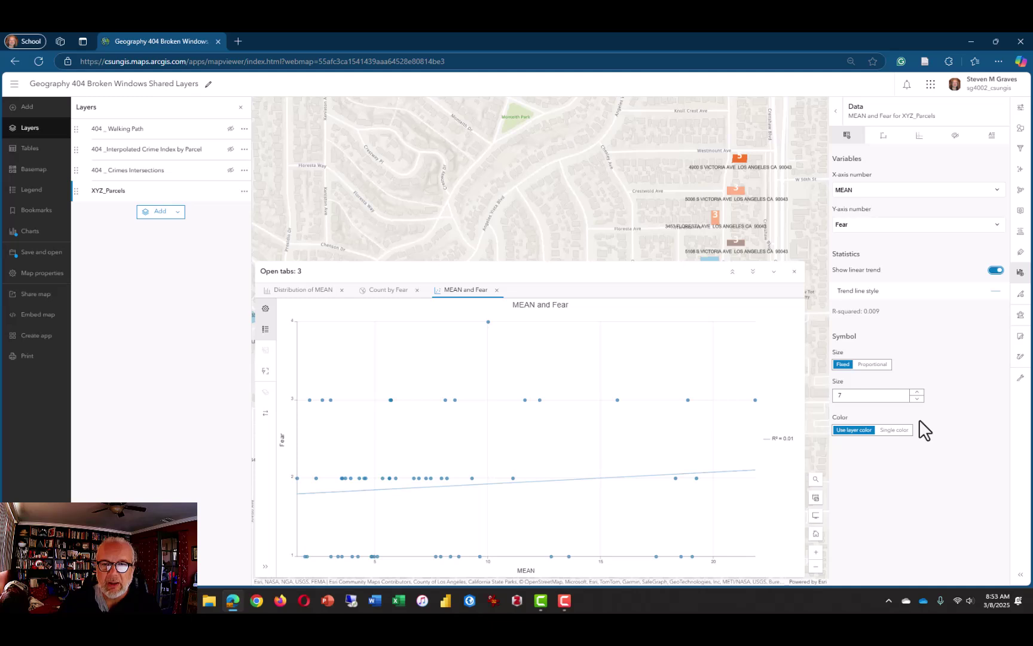
{"action": "left_click", "coordinate": [877, 370]}
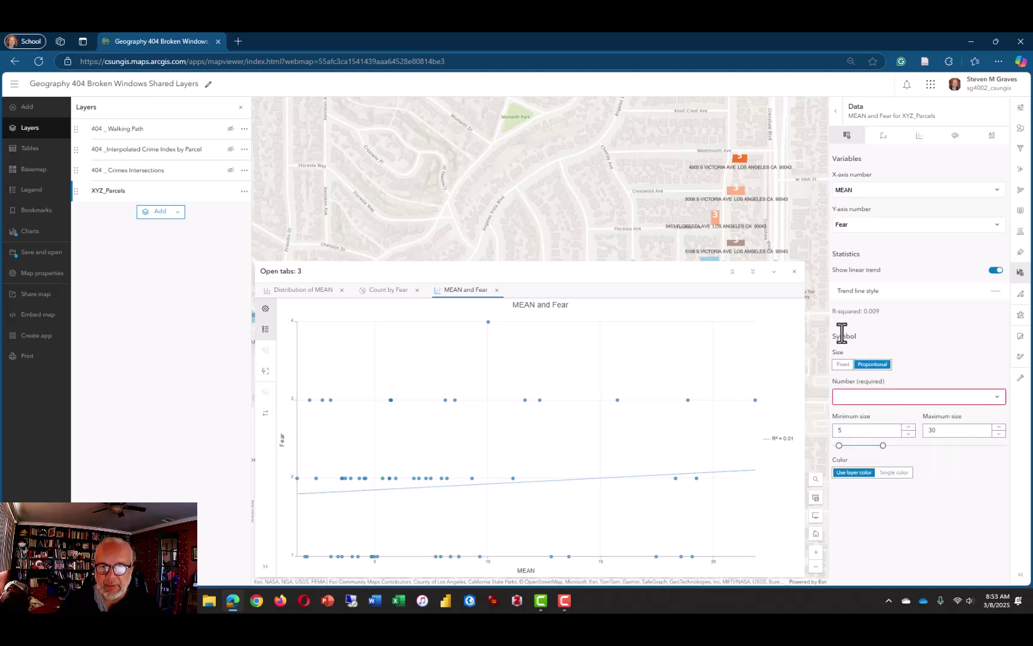
{"action": "left_click", "coordinate": [996, 400]}
{"action": "left_click", "coordinate": [943, 330]}
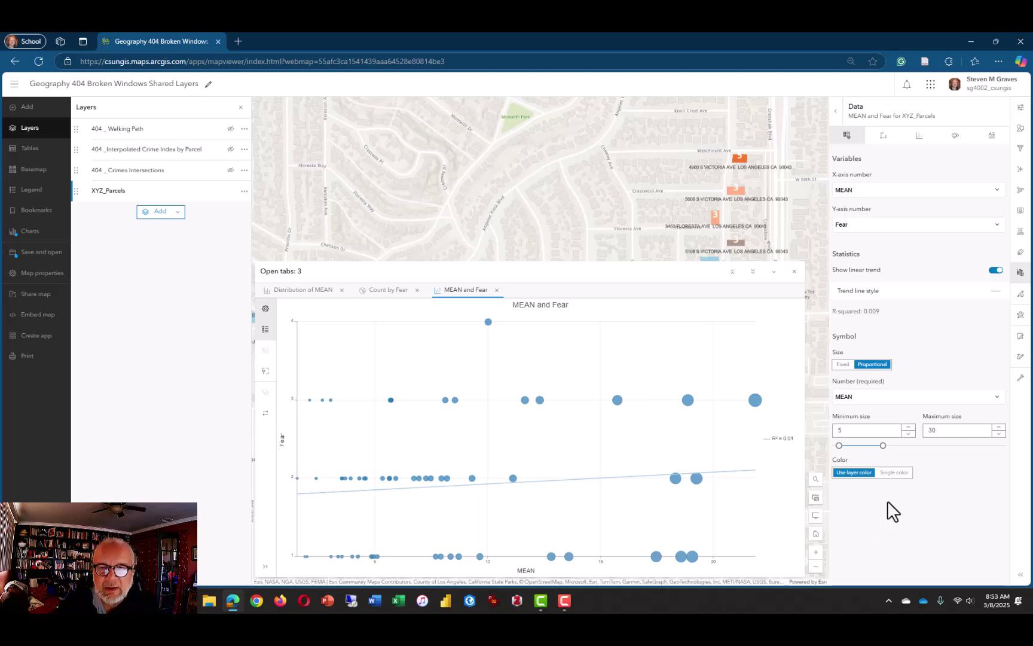
Style the MEAN and Fear trend line as a pink (#e3a6b5) dashed line with a width of 3
{"action": "left_click", "coordinate": [997, 292]}
{"action": "left_click_drag", "start_coordinate": [795, 325], "coordinate": [807, 322]}
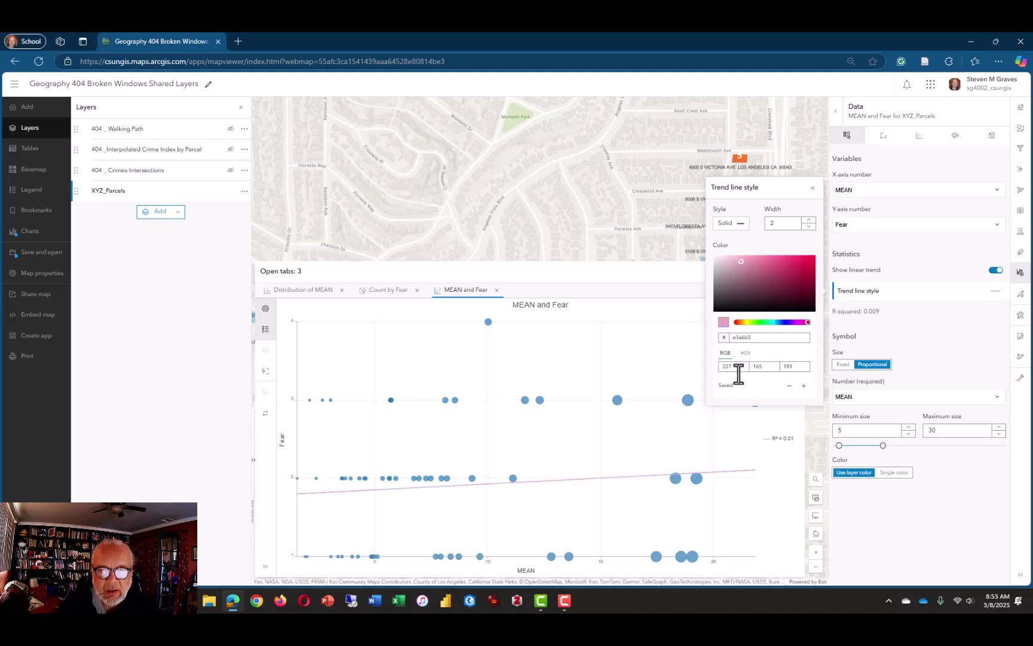
{"action": "left_click", "coordinate": [809, 220]}
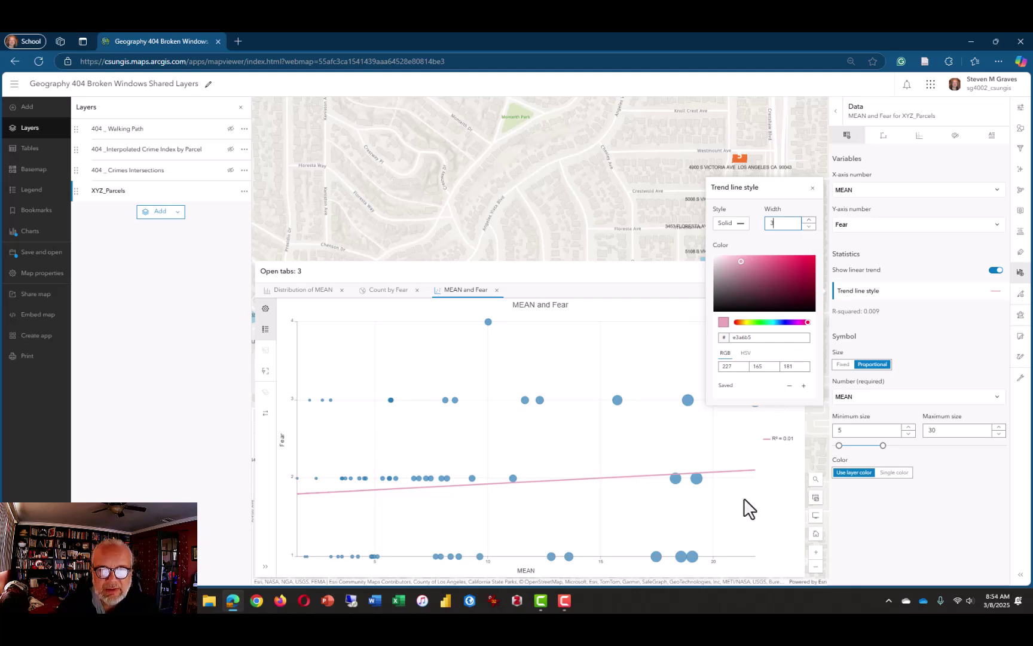
{"action": "left_click", "coordinate": [740, 223]}
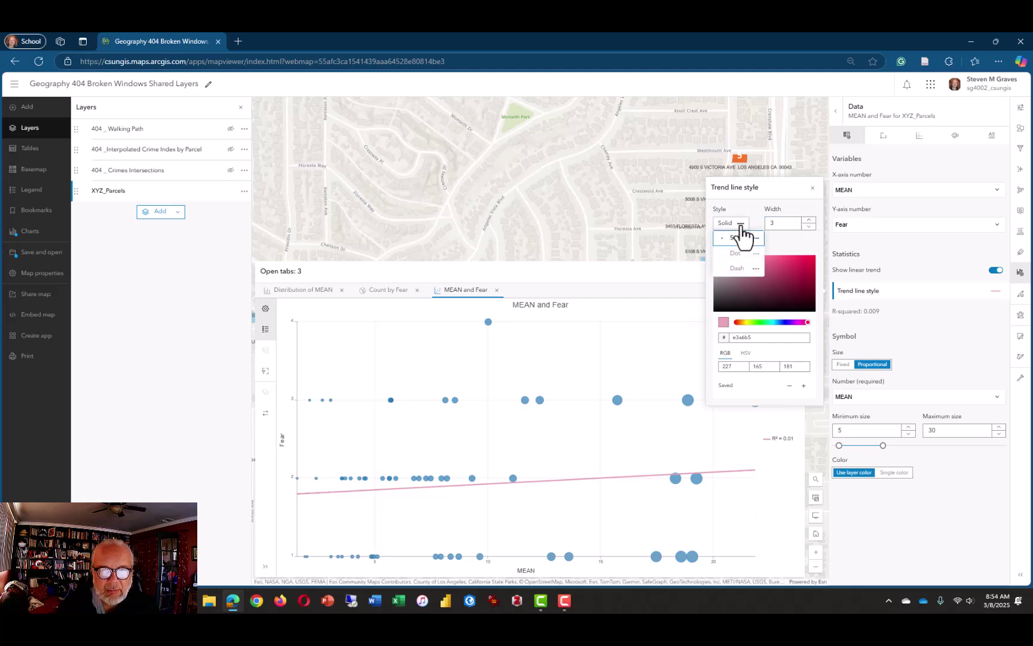
{"action": "left_click", "coordinate": [754, 258]}
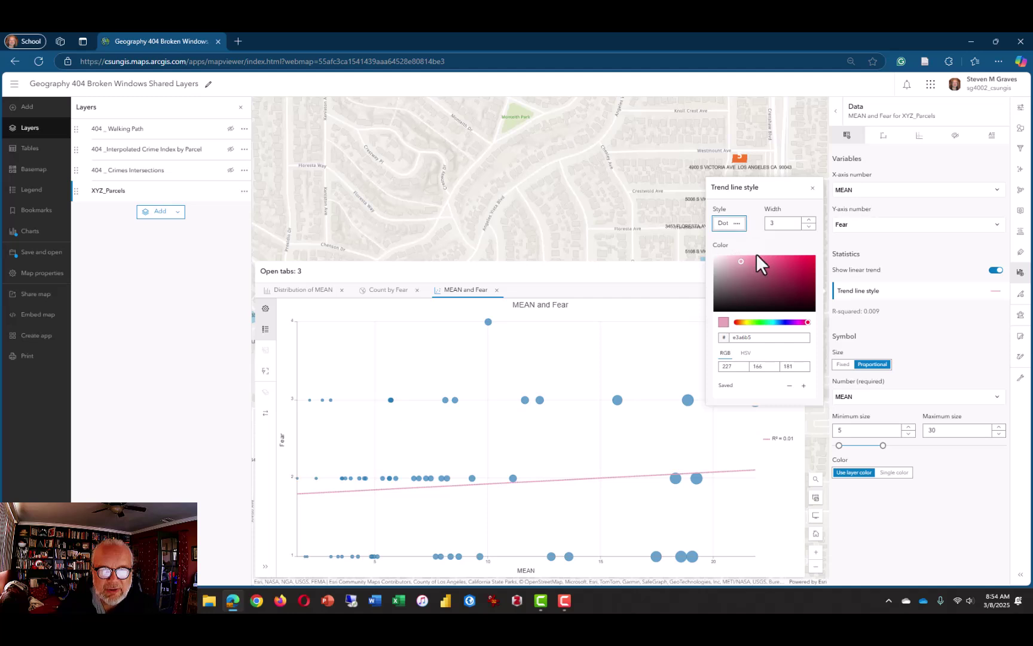
{"action": "left_click", "coordinate": [727, 223]}
{"action": "left_click", "coordinate": [745, 269]}
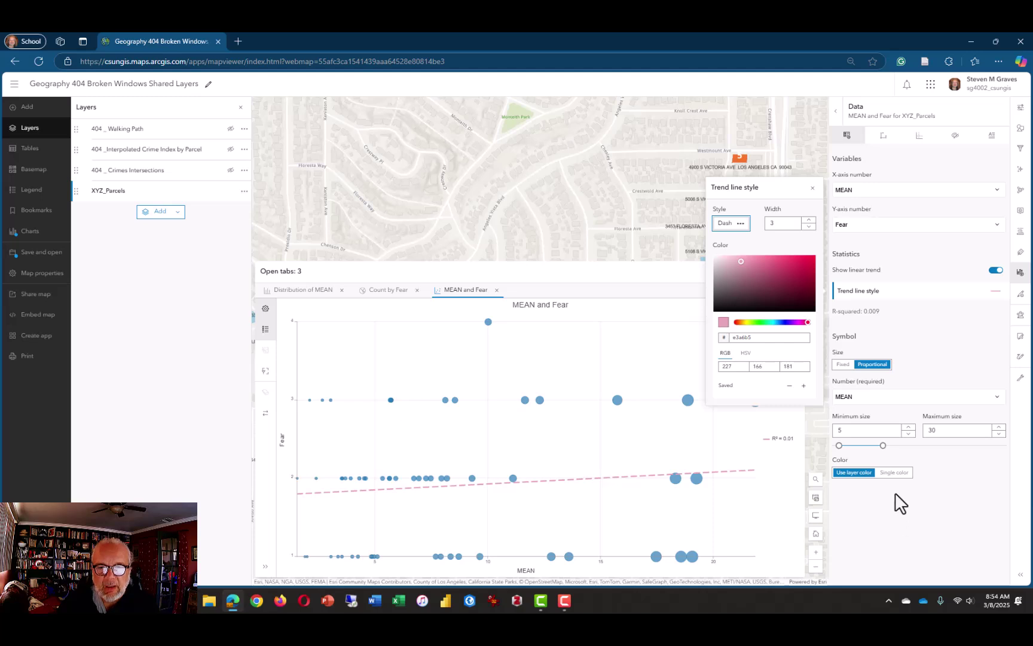
{"action": "left_click", "coordinate": [925, 483]}
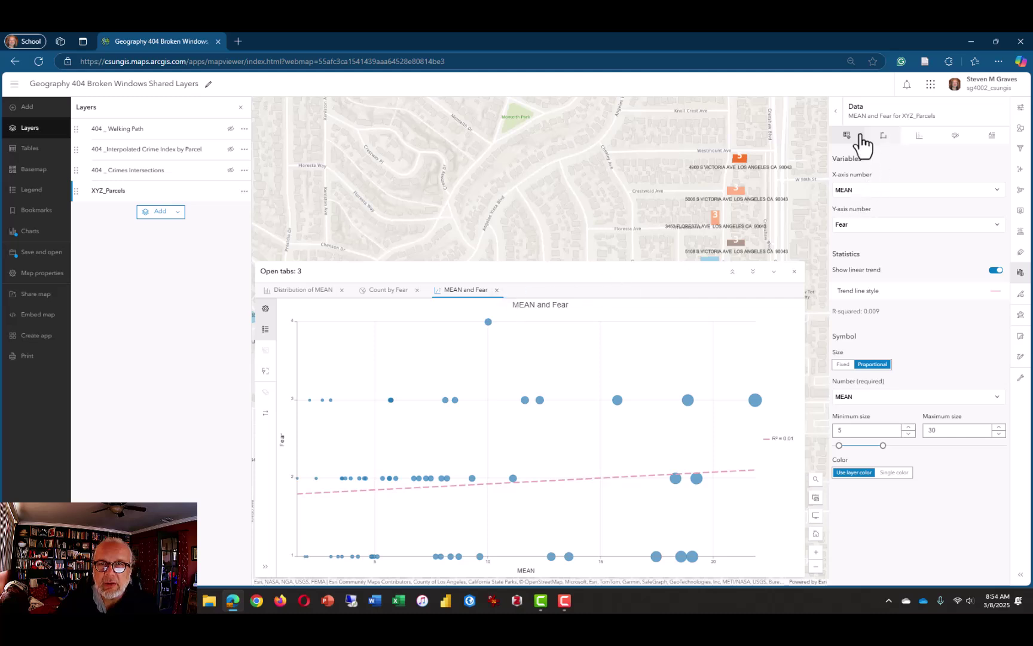
Add a second scatterplot to XYZ_Parcels with YearBuilt on the X-axis and Disorder on the Y-axis
{"action": "left_click", "coordinate": [836, 112]}
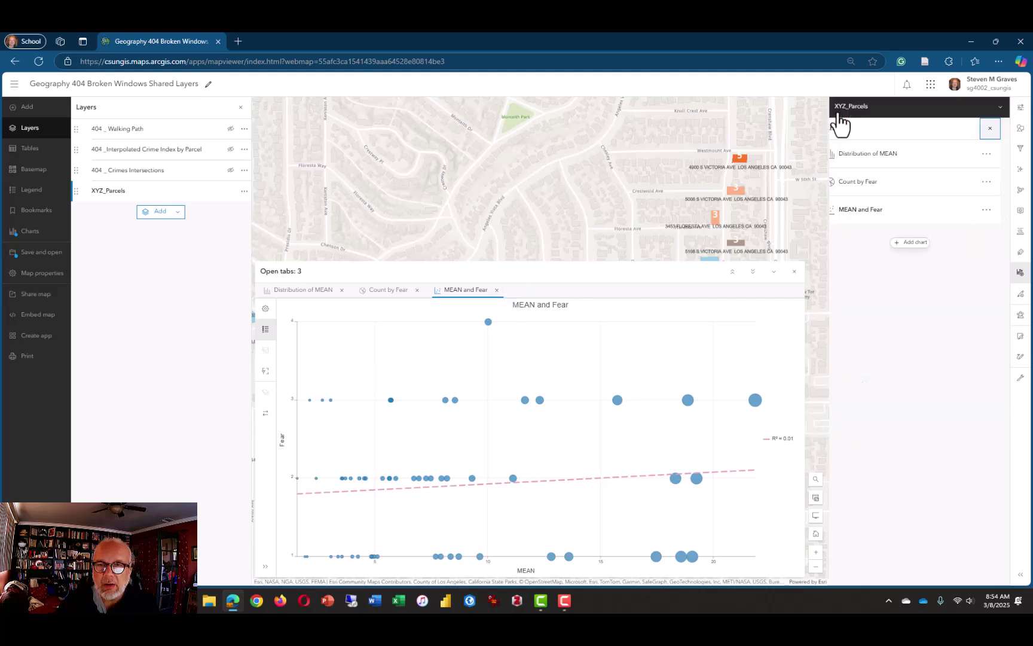
{"action": "left_click", "coordinate": [924, 243]}
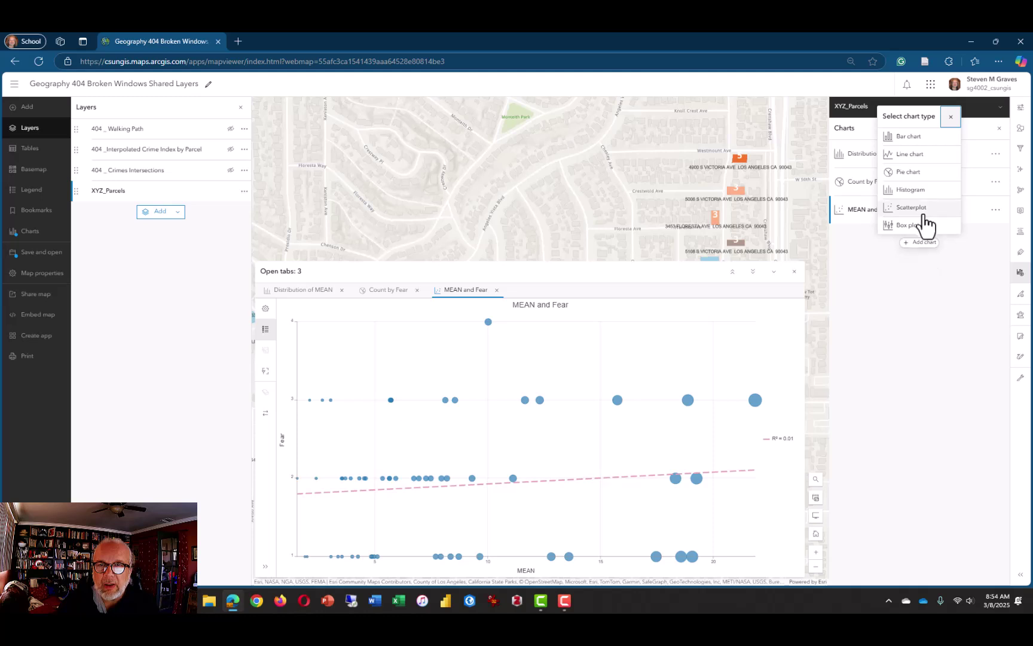
{"action": "left_click", "coordinate": [924, 214]}
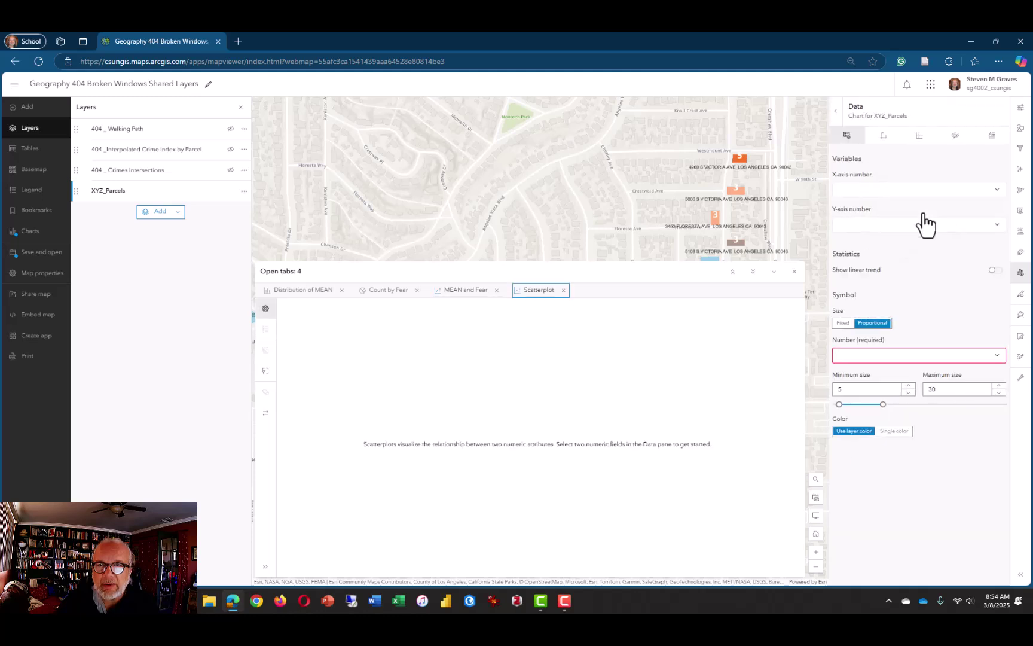
{"action": "left_click", "coordinate": [997, 192]}
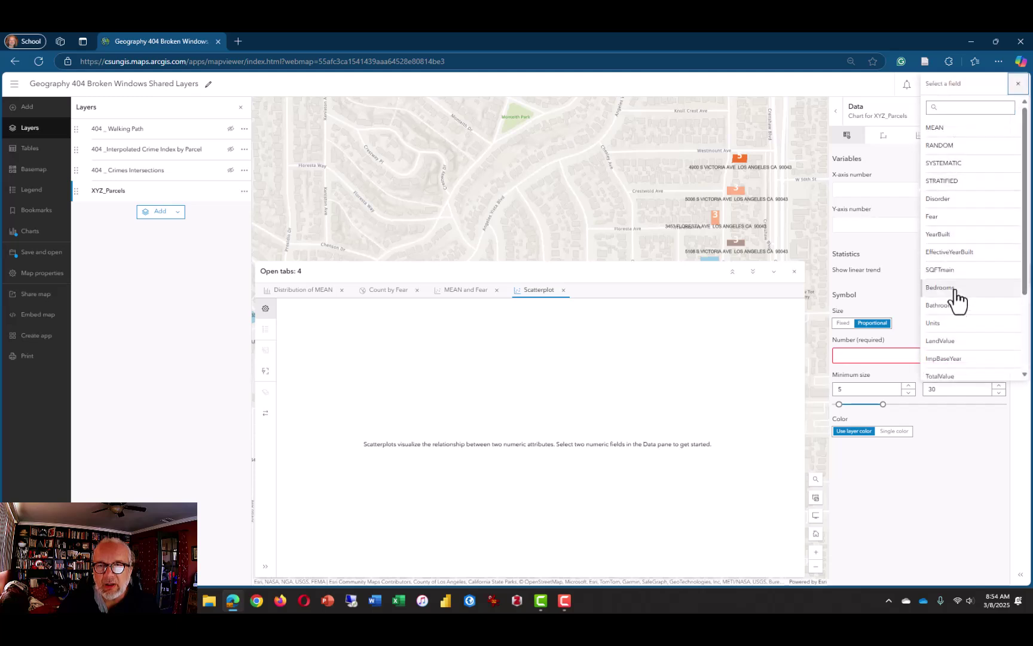
{"action": "scroll", "coordinate": [956, 299], "scroll_direction": "down", "scroll_amount": 3}
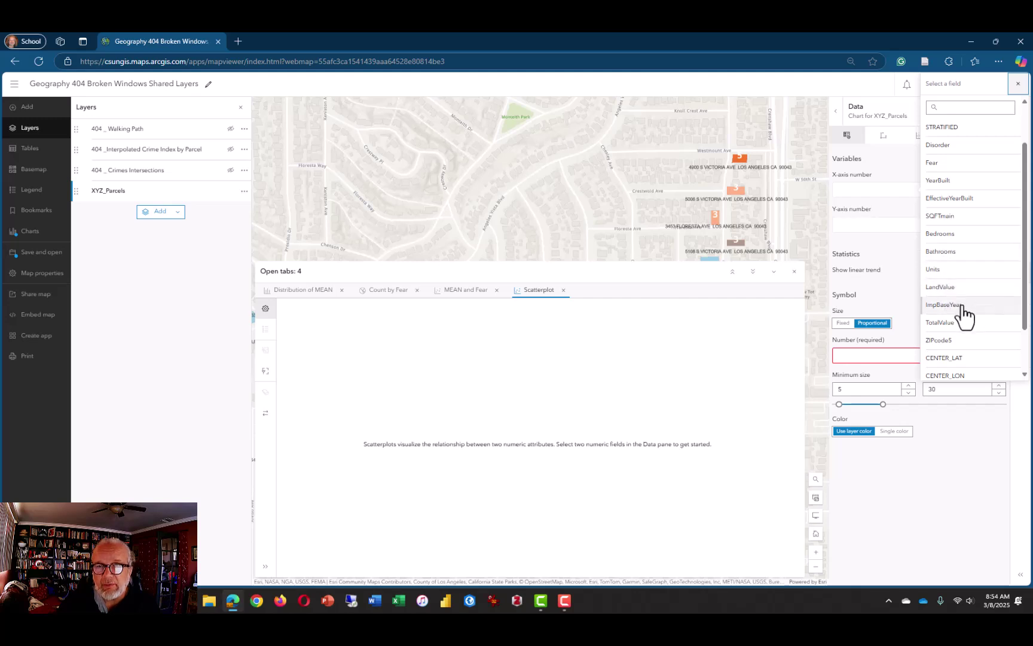
{"action": "scroll", "coordinate": [956, 295], "scroll_direction": "up", "scroll_amount": 3}
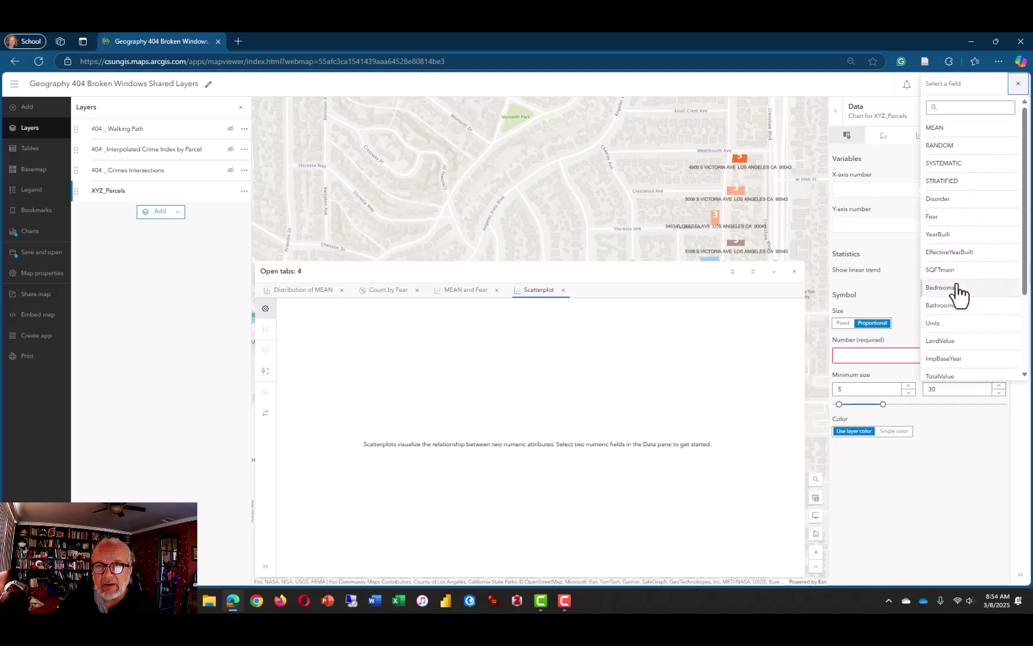
{"action": "left_click", "coordinate": [950, 238]}
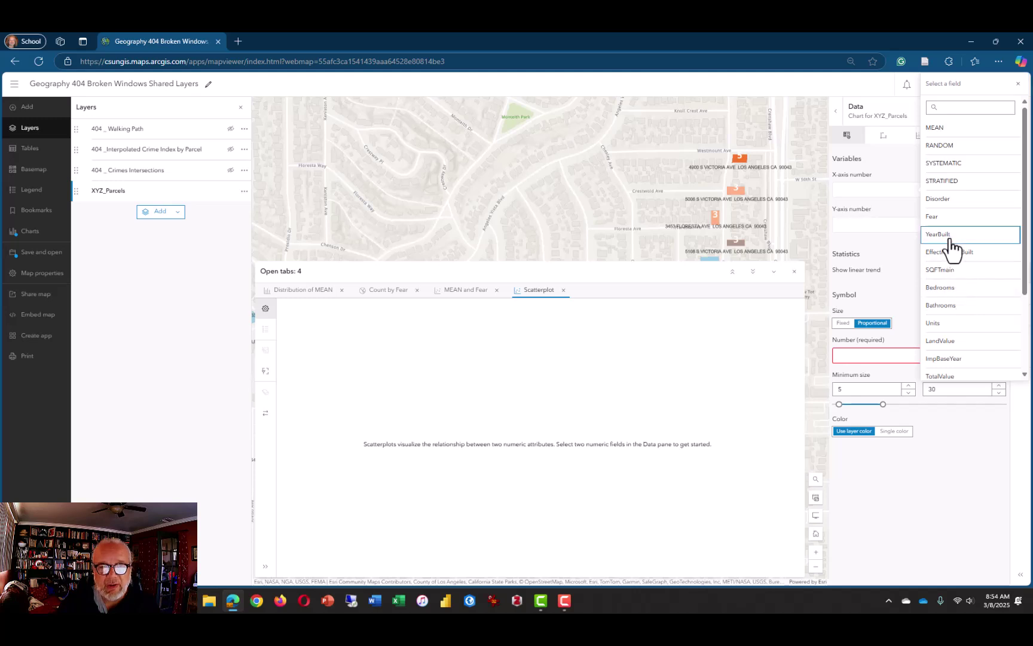
{"action": "left_click", "coordinate": [950, 240]}
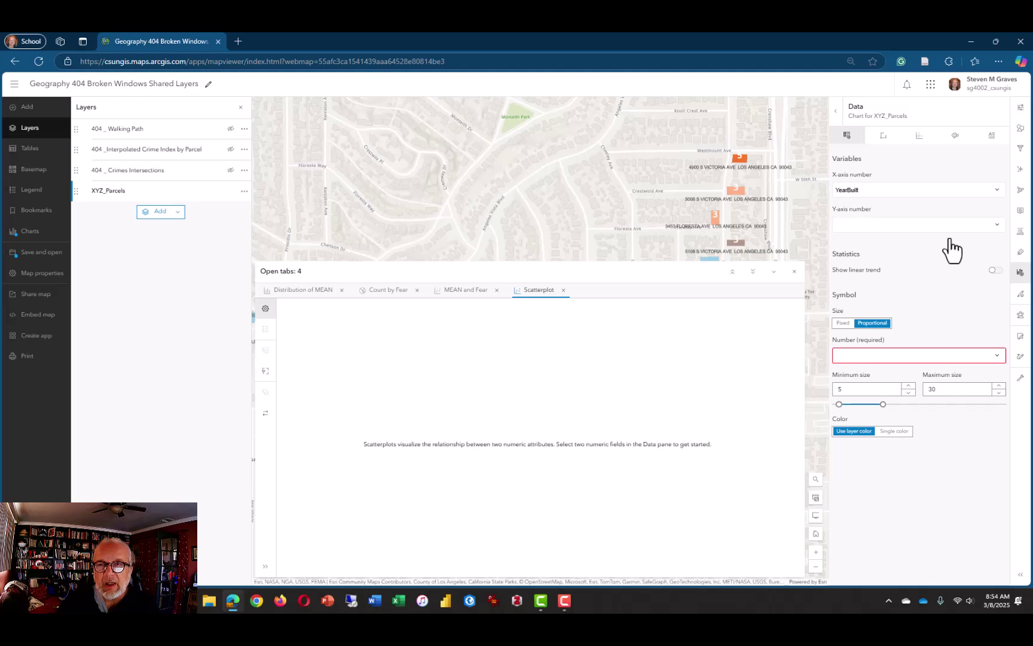
{"action": "left_click", "coordinate": [997, 226]}
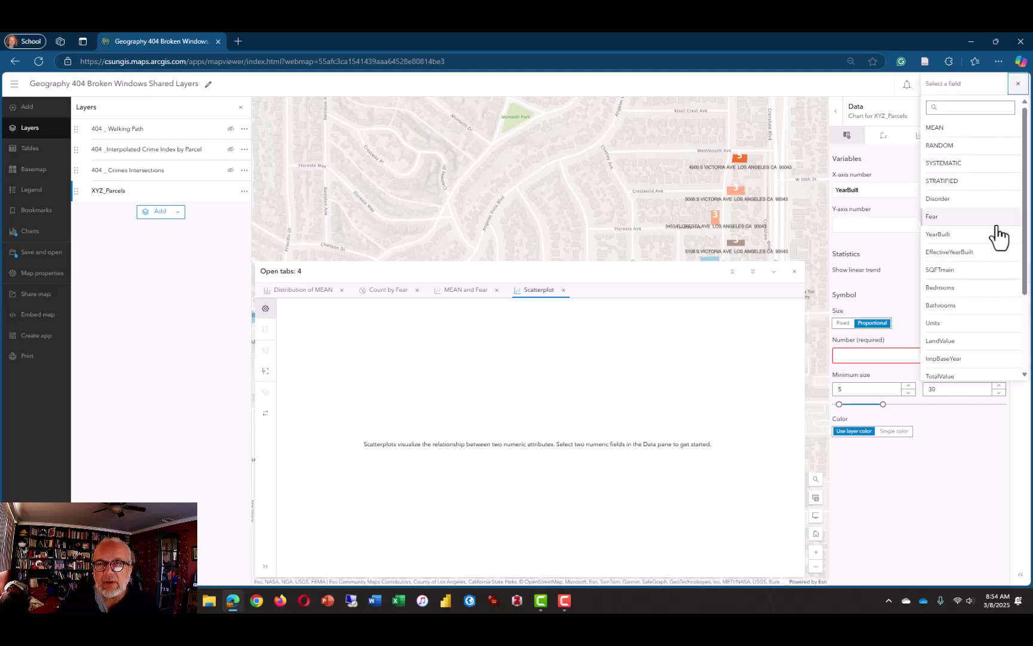
{"action": "left_click", "coordinate": [972, 201]}
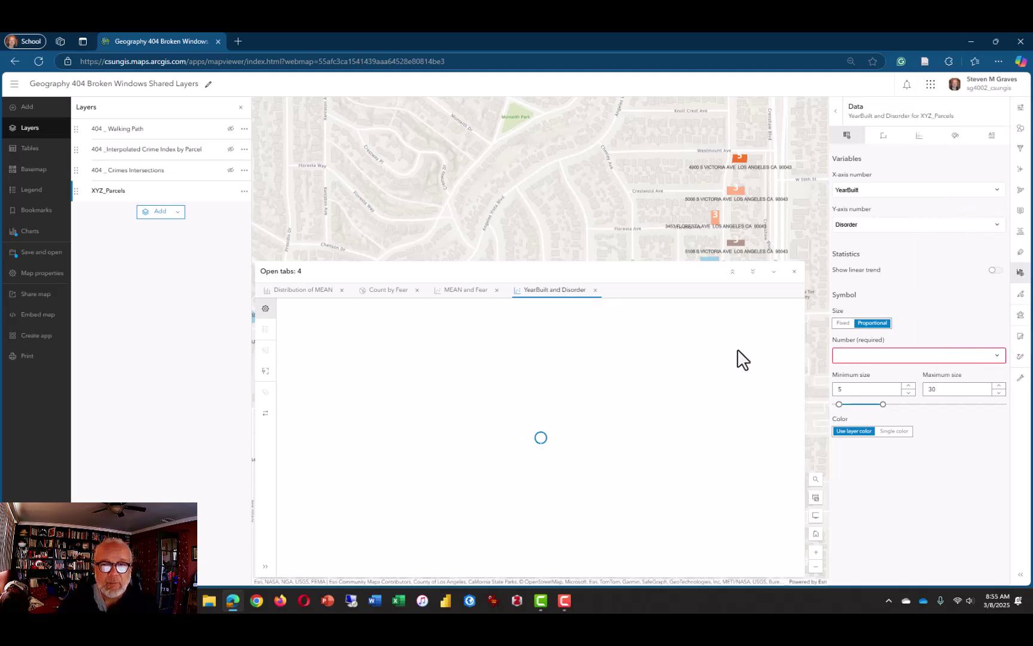
Try to size the YearBuilt and Disorder scatterplot's symbols proportionally by YearBuilt
{"action": "left_click", "coordinate": [998, 357]}
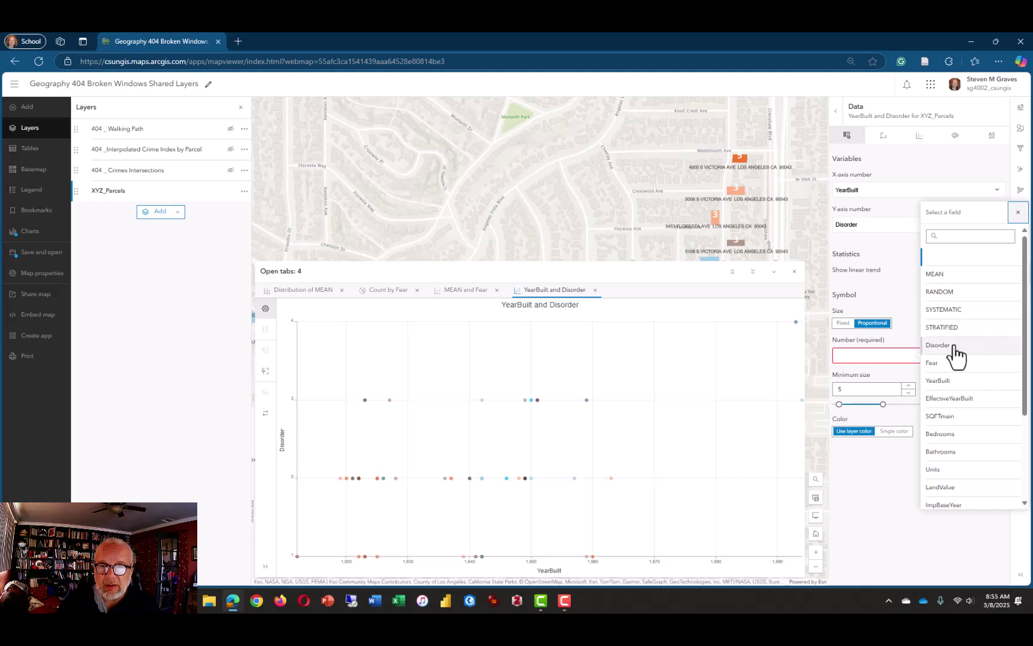
{"action": "left_click", "coordinate": [949, 382]}
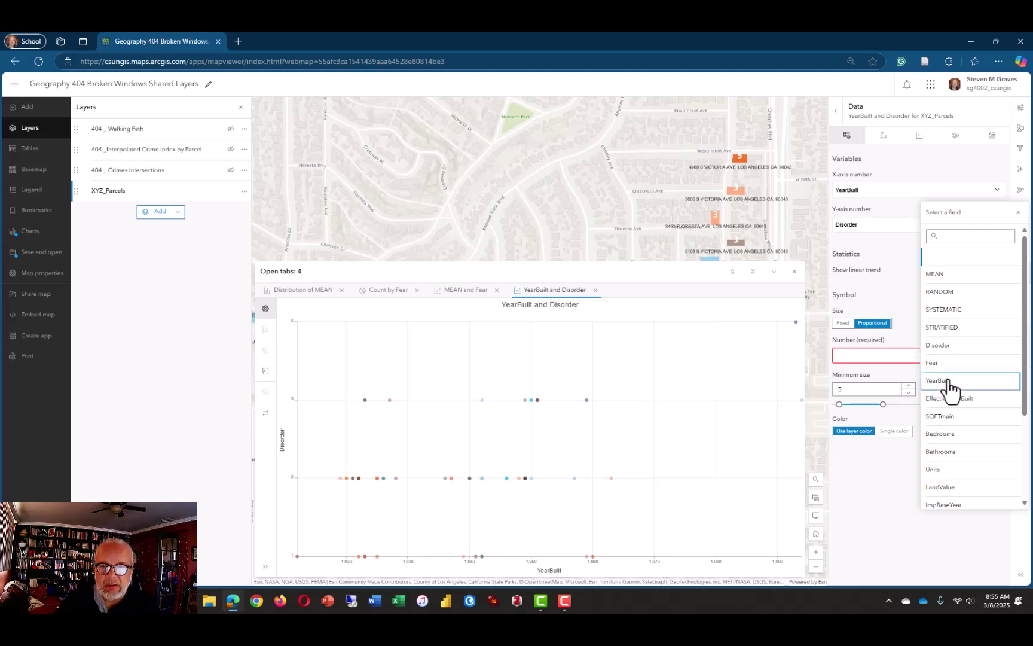
{"action": "left_click", "coordinate": [887, 480]}
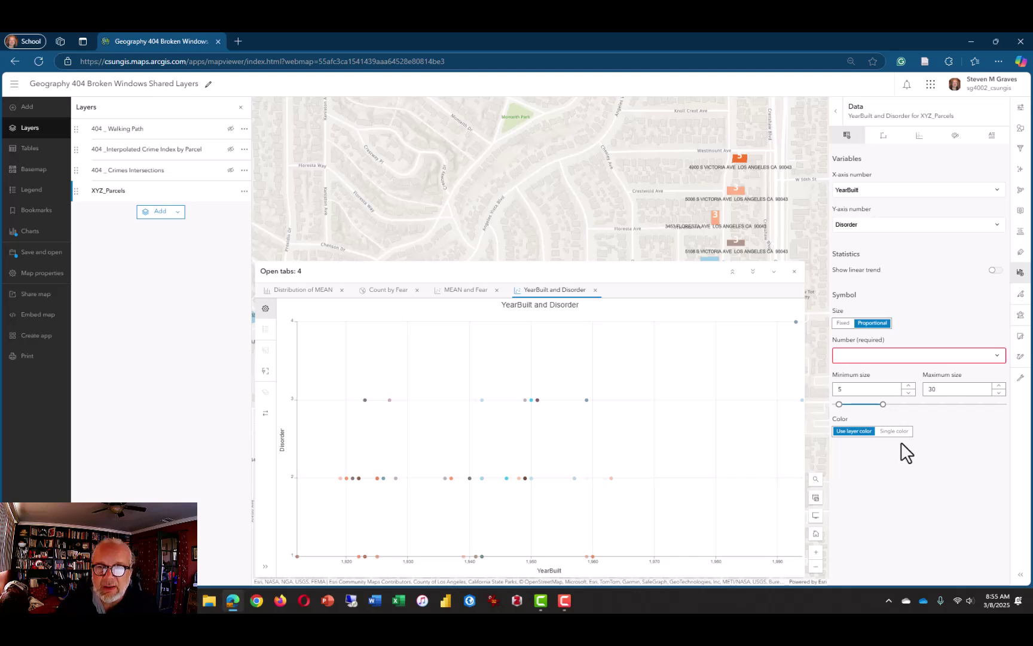
Show the linear trend on the YearBuilt and Disorder scatterplot and set its X-axis minimum bound to 1930
{"action": "left_click", "coordinate": [995, 270]}
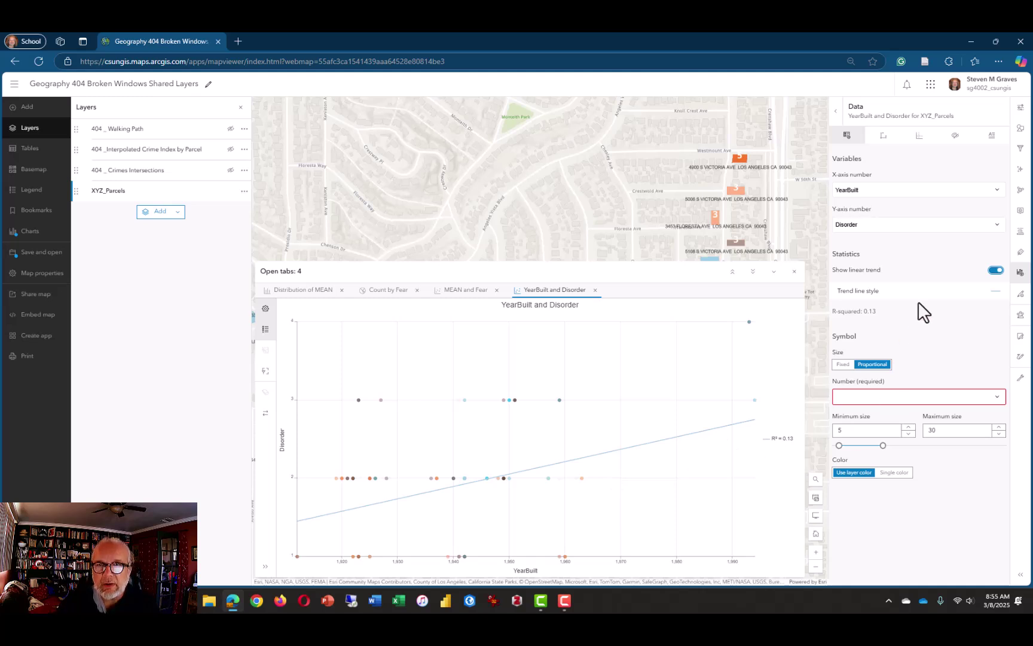
{"action": "left_click", "coordinate": [883, 142]}
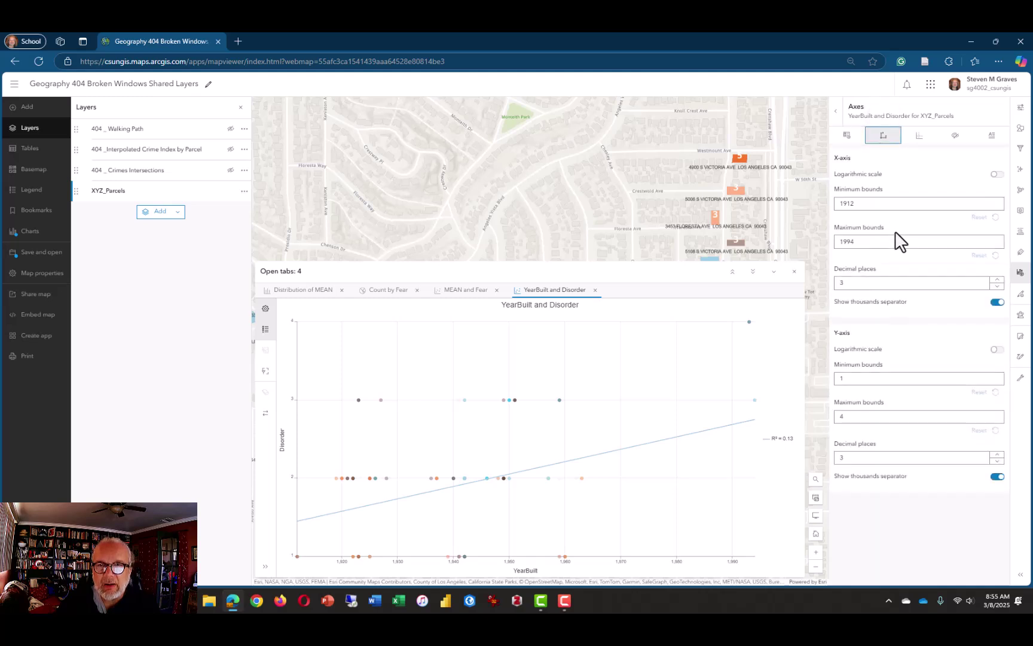
{"action": "left_click", "coordinate": [847, 203]}
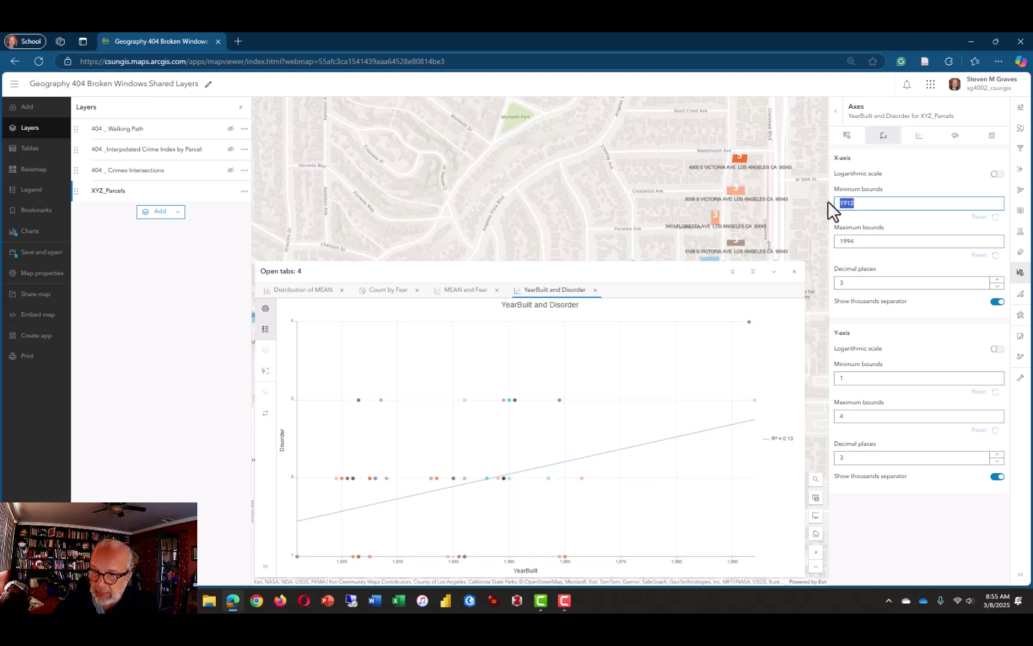
{"action": "type", "text": "19"}
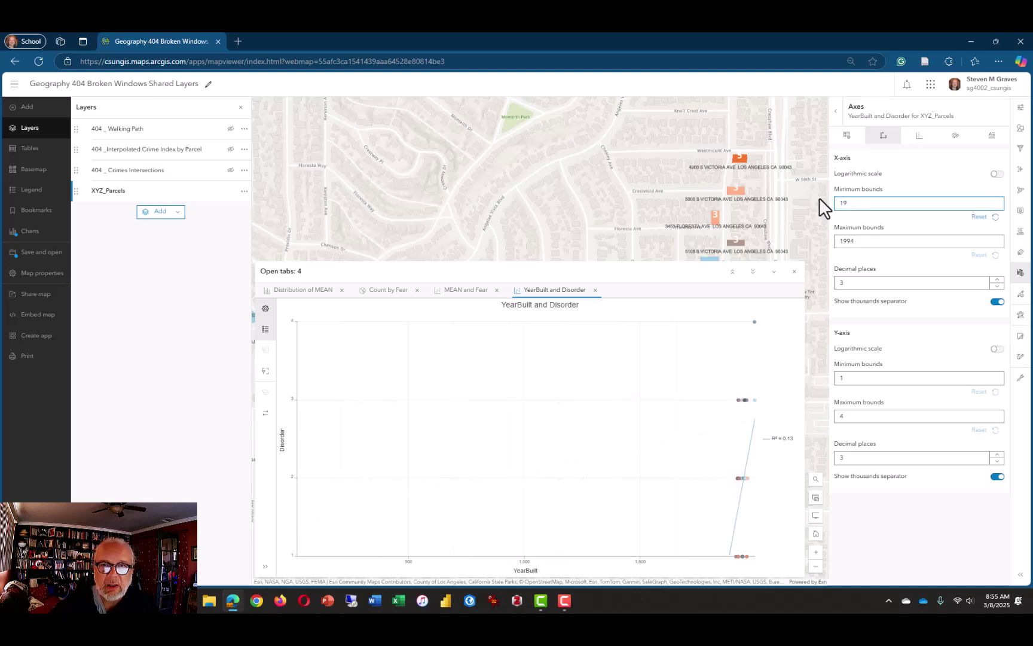
{"action": "type", "text": "30"}
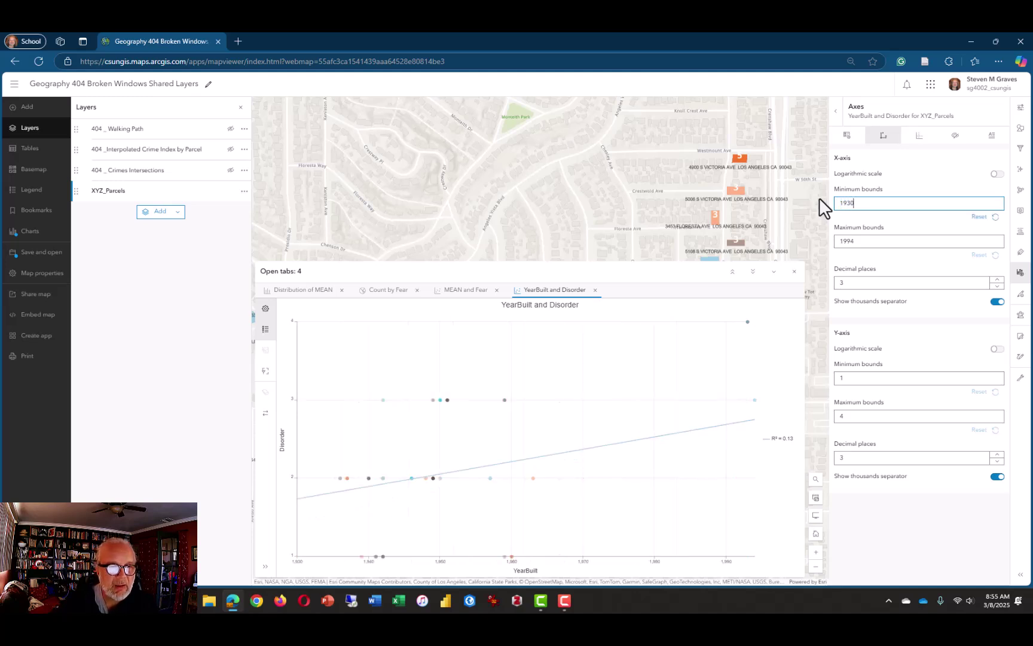